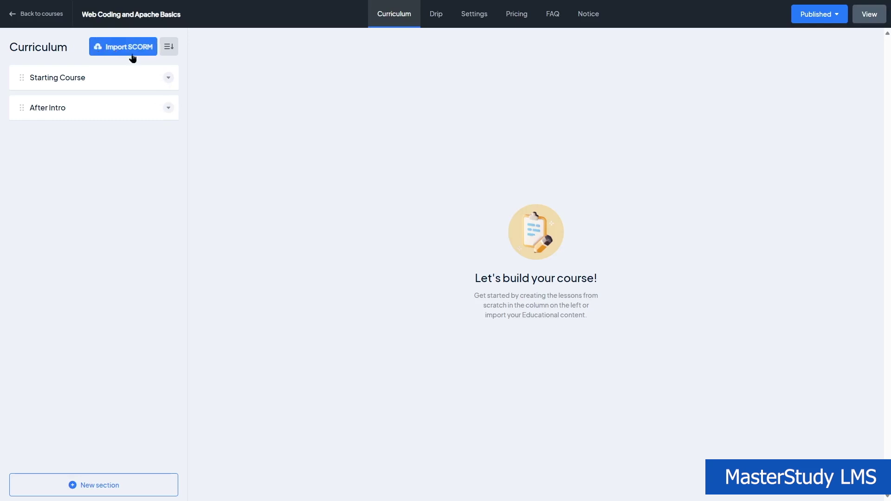
Step: Add a section named "Into the web" to the course curriculum and start adding a lesson to it
left_click(101, 482)
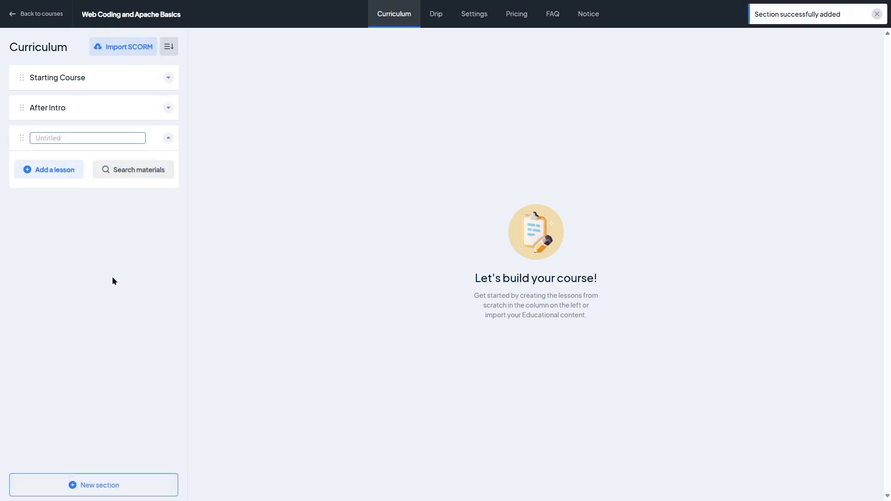
type("Into the web")
key("Return")
left_click(73, 181)
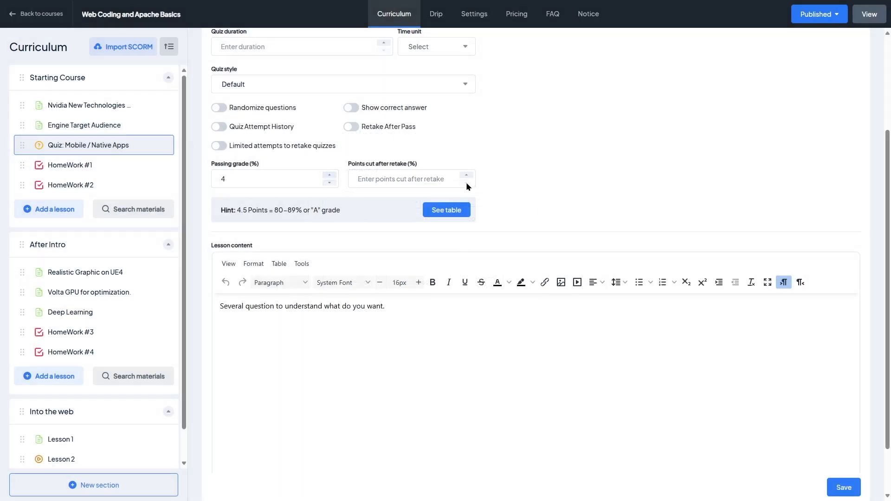
Step: Set the quiz's points cut after retake to 1% and open the HomeWork #1 assignment
left_click(467, 177)
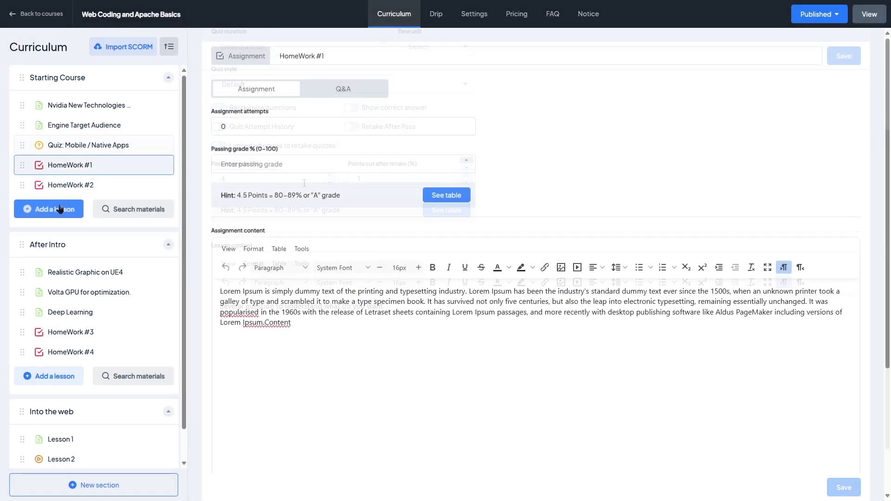
left_click(68, 211)
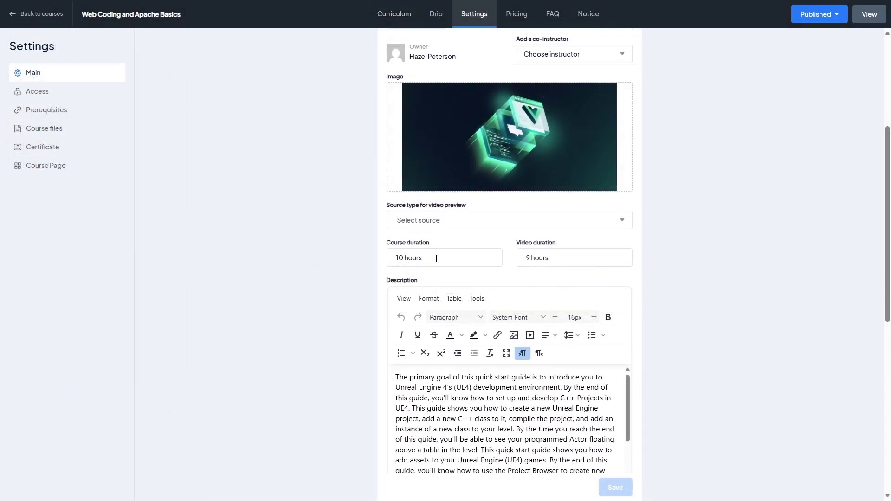
Step: Examine the video preview source types and the remaining main settings of the course
left_click(479, 223)
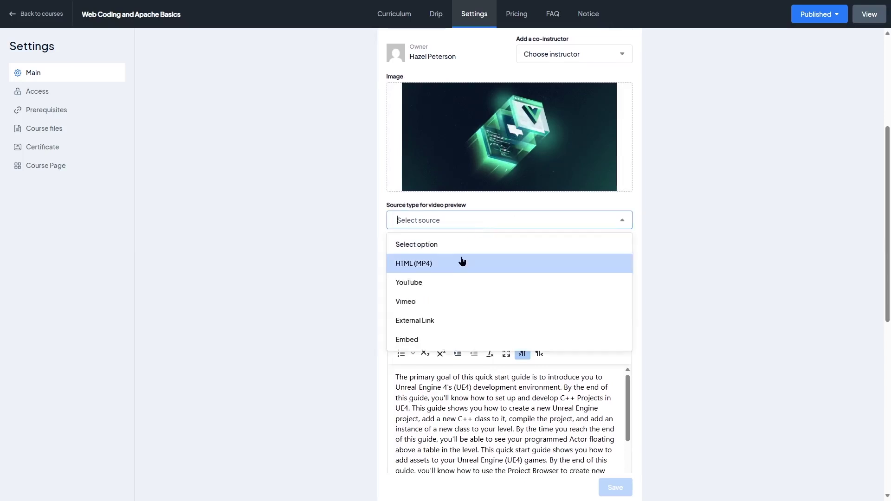
left_click(794, 332)
left_click_drag(889, 277, 890, 445)
left_click(453, 237)
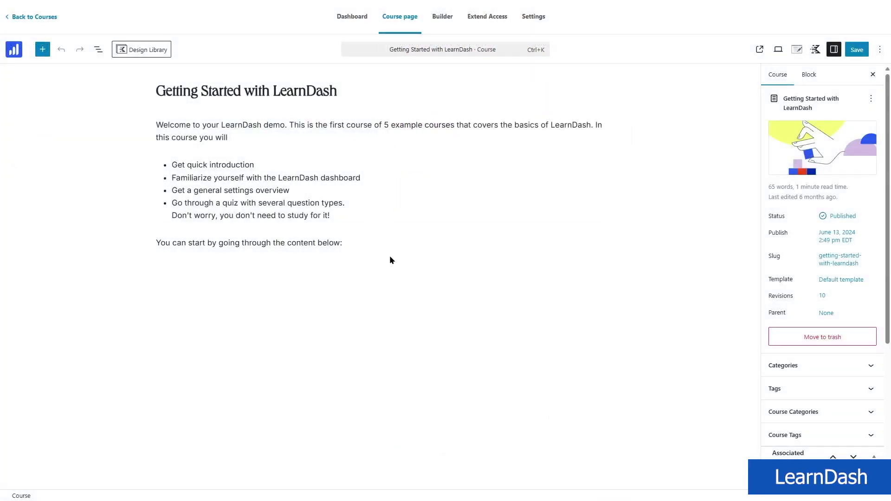
Step: Switch to the LearnDash course builder and try reordering "The setup wizard" topic and Lesson 2 in the outline
left_click(390, 260)
left_click(600, 270)
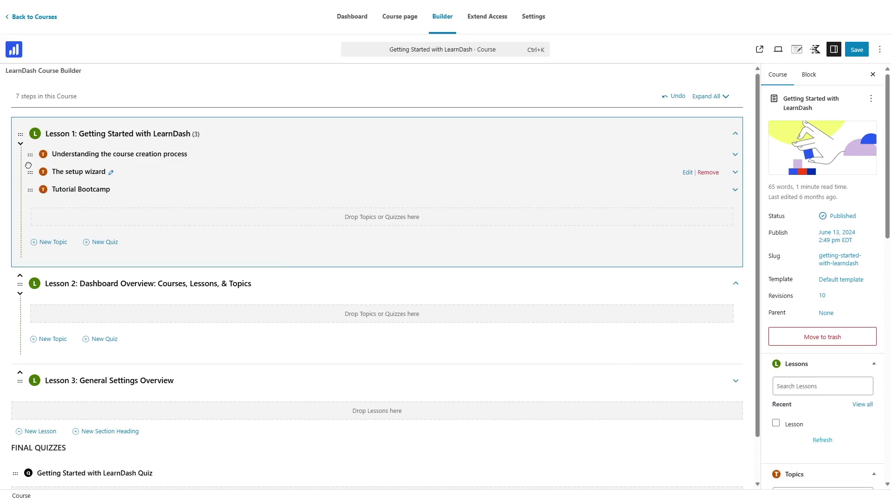
mouse_move(28, 166)
left_mouse_down()
mouse_move(28, 154)
mouse_move(29, 190)
mouse_move(30, 172)
left_mouse_up()
mouse_move(20, 282)
left_mouse_down()
mouse_move(20, 170)
mouse_move(20, 281)
left_mouse_up()
scroll(171, 337, "down", 1)
scroll(89, 331, "up", 1)
Step: Collapse Lessons 1 and 2, save the course and open Lesson 1 for editing
left_click(734, 135)
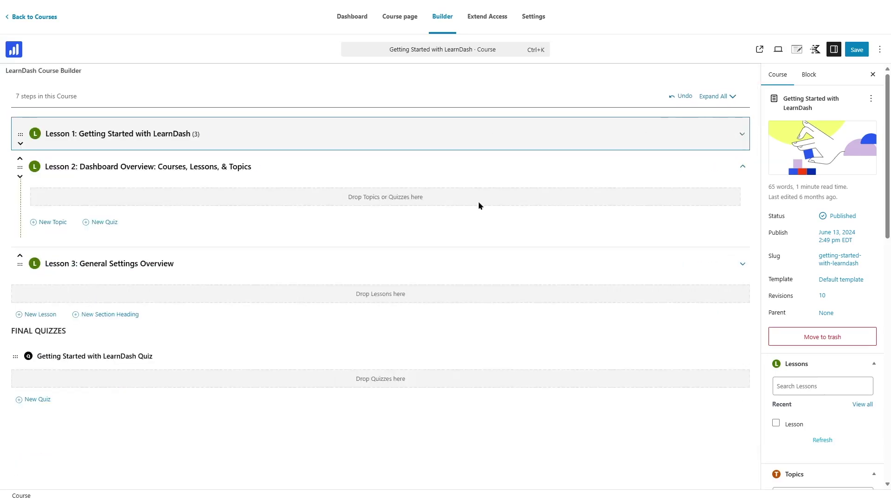
left_click(742, 168)
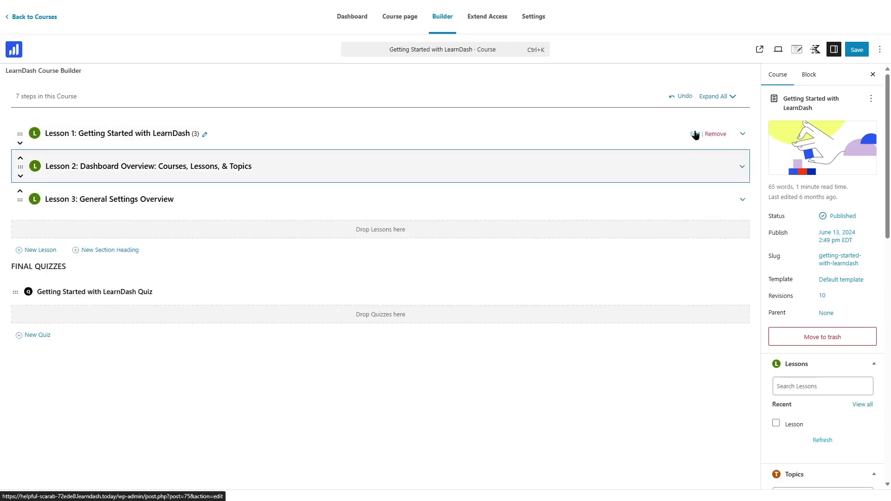
left_click(858, 50)
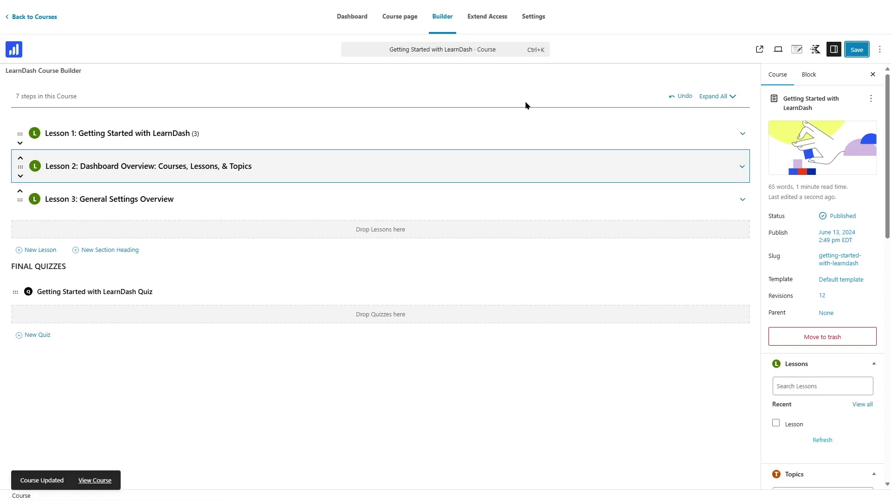
left_click(696, 136)
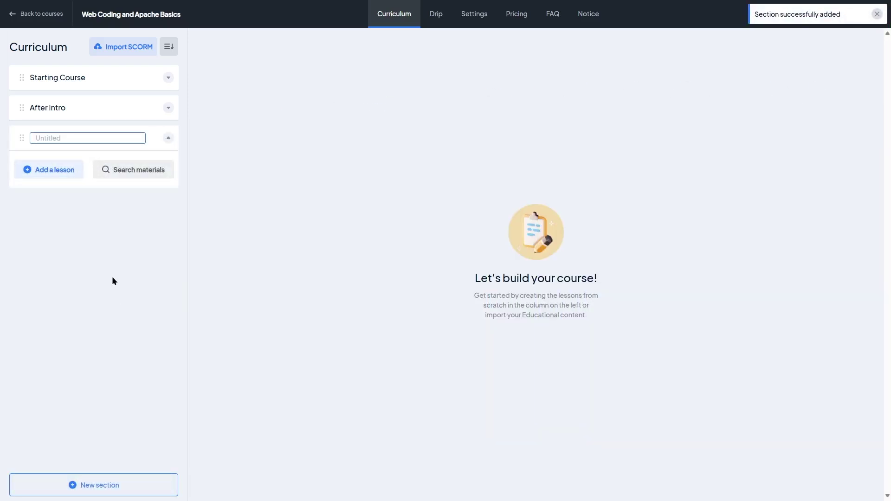
Step: Switch to MasterStudy LMS, name the new curriculum section "Into the web" and add a text lesson to it
type("Into the web")
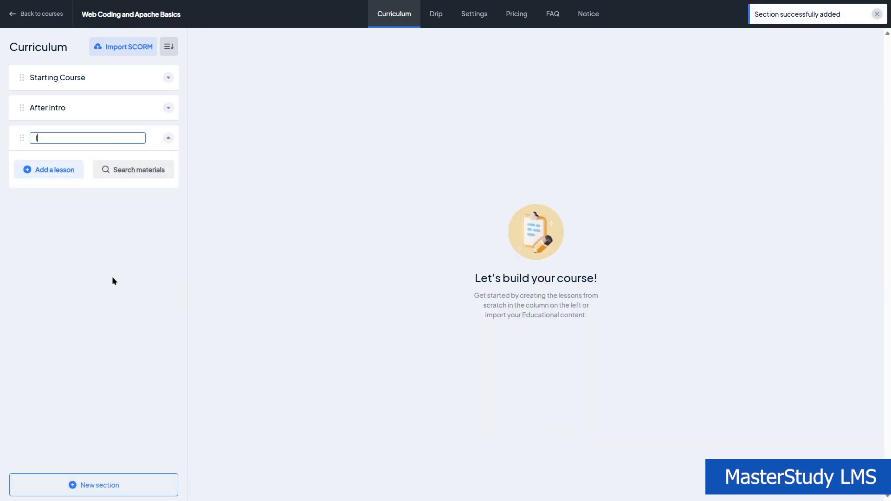
key("Return")
left_click(73, 180)
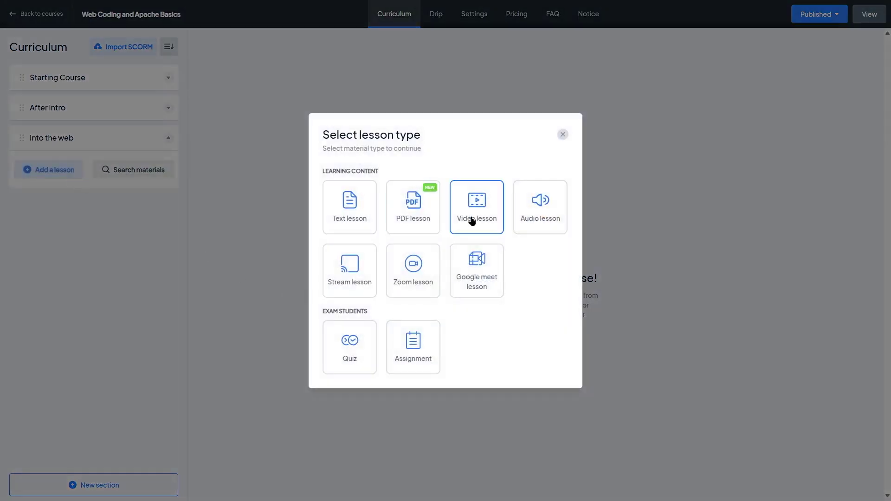
left_click(355, 223)
left_click(346, 54)
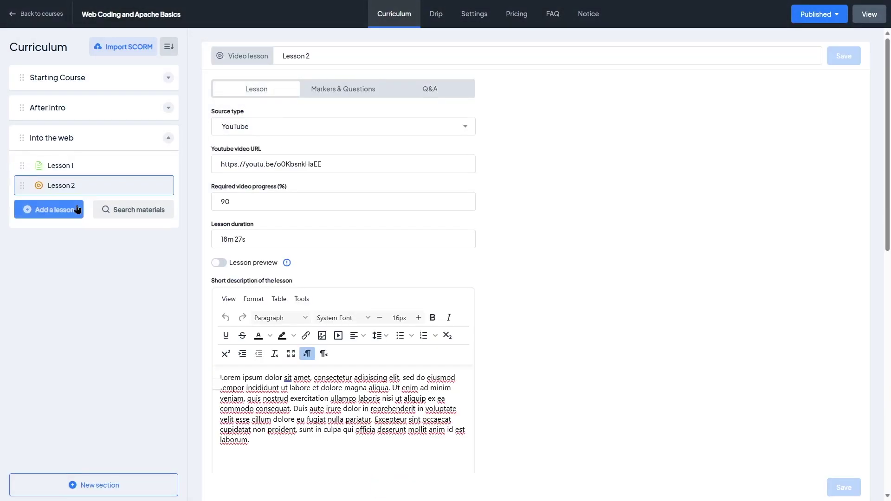
Step: Add a Zoom lesson to the "Into the web" section and look through its settings form
left_click(77, 209)
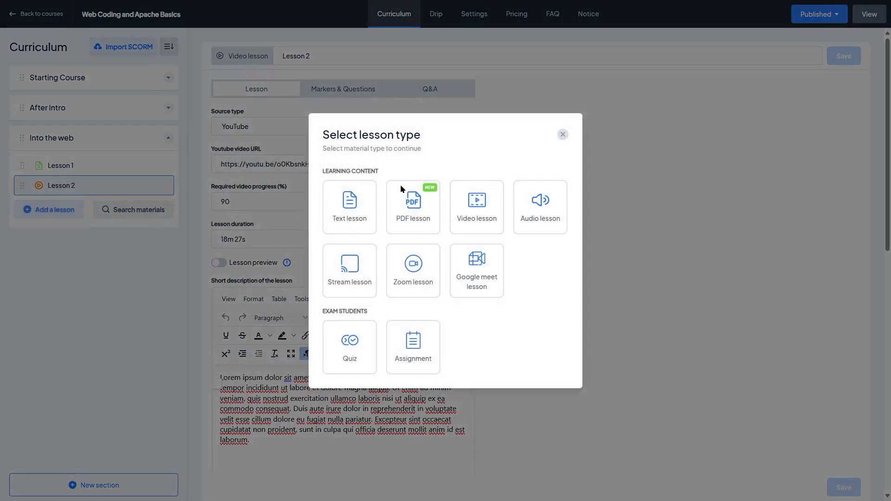
left_click(411, 269)
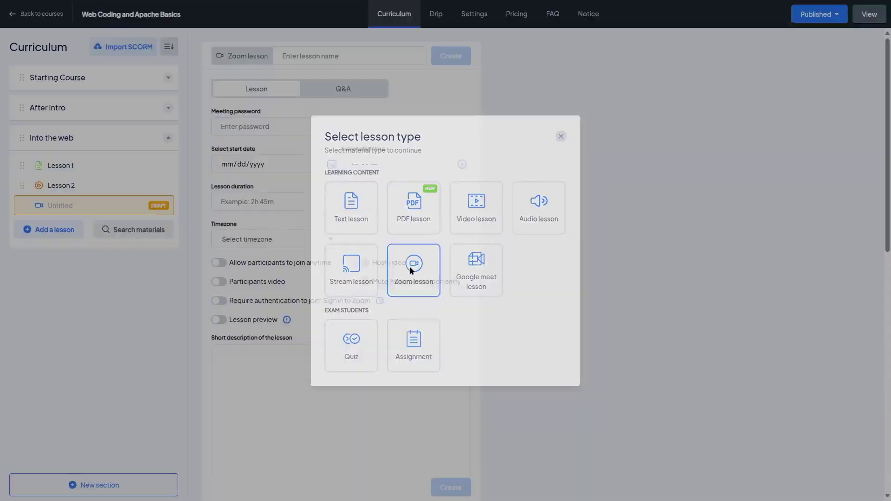
scroll(189, 255, "down", 10)
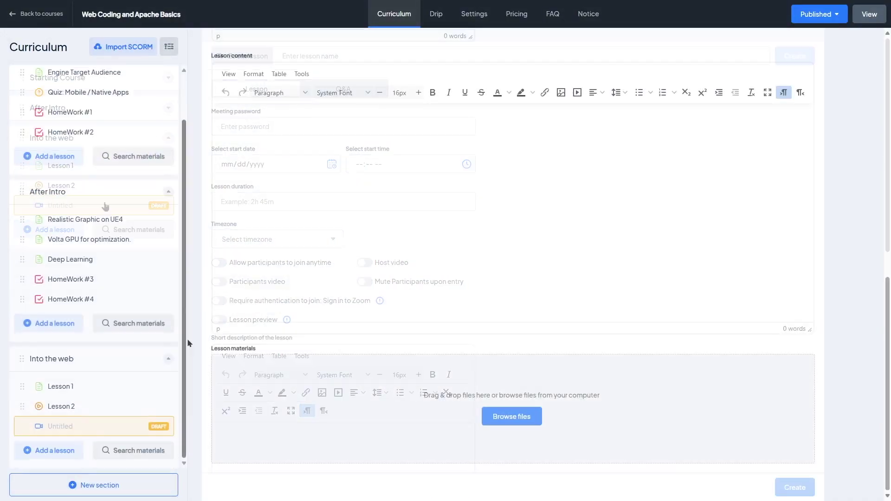
scroll(182, 254, "up", 1)
Step: Examine the HomeWork #1 assignment and the questions of the Mobile / Native Apps quiz
left_click(57, 165)
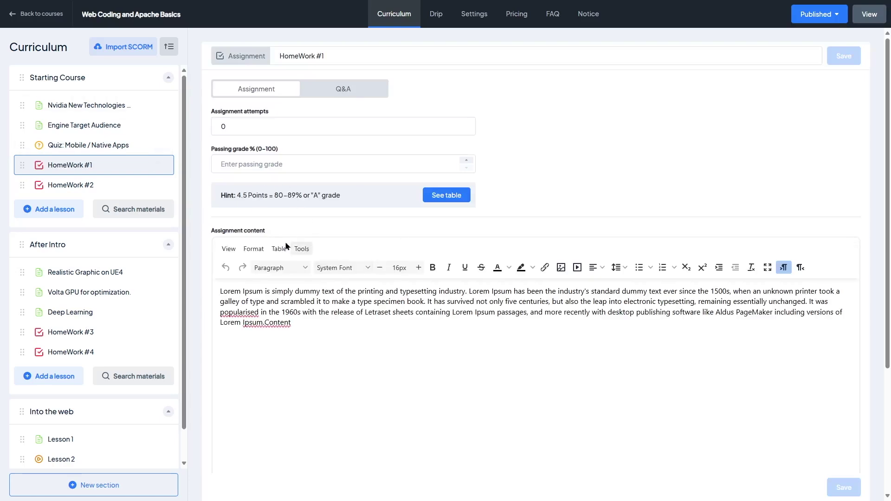
left_click(82, 147)
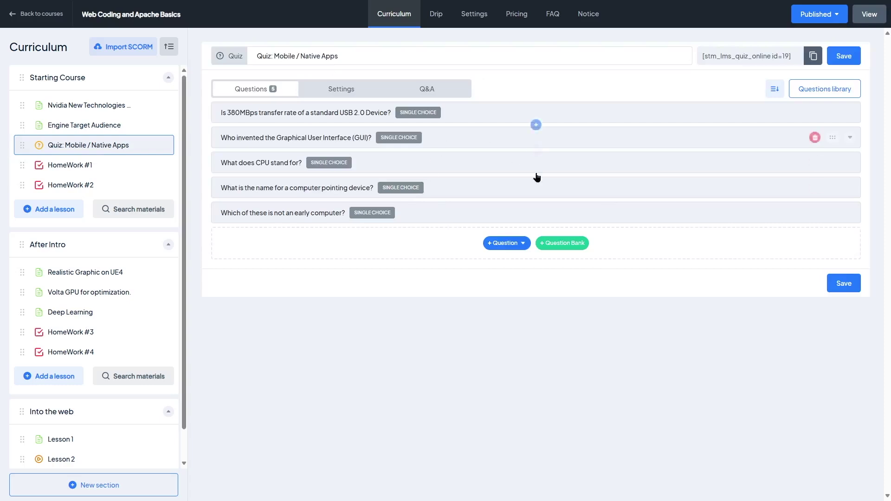
left_click(522, 248)
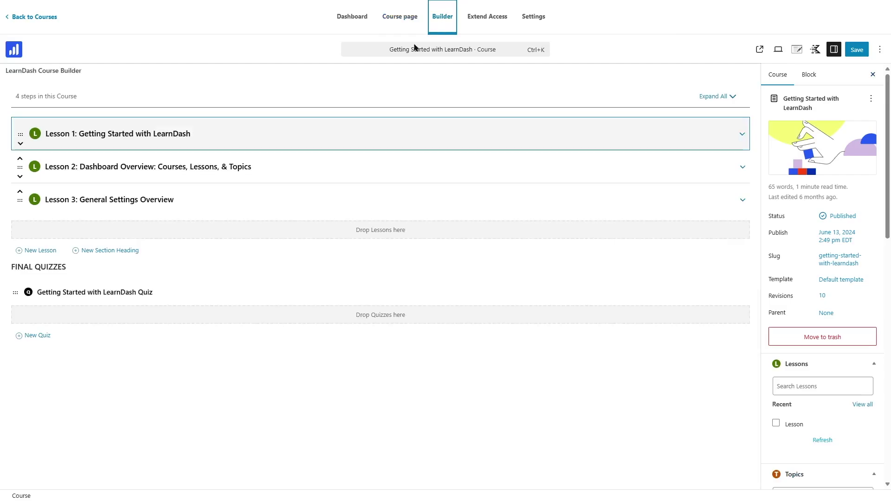
Step: In LearnDash, add the topics "Understanding the course creation process", "The setup wizard" and "Tutorial Bootcamp" to Lesson 1, and try moving "The setup wizard" up
left_click(742, 135)
left_click(743, 232)
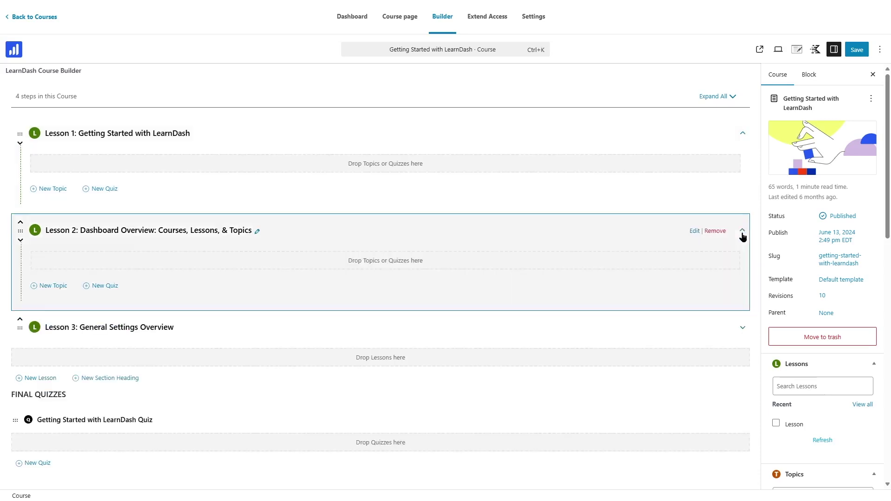
left_click(53, 189)
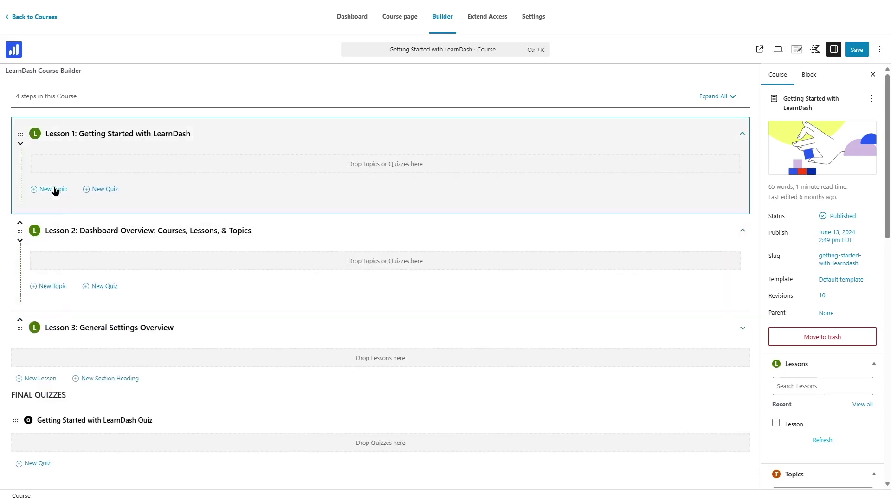
left_click(53, 189)
type("Understanding the course creation process")
key("Return")
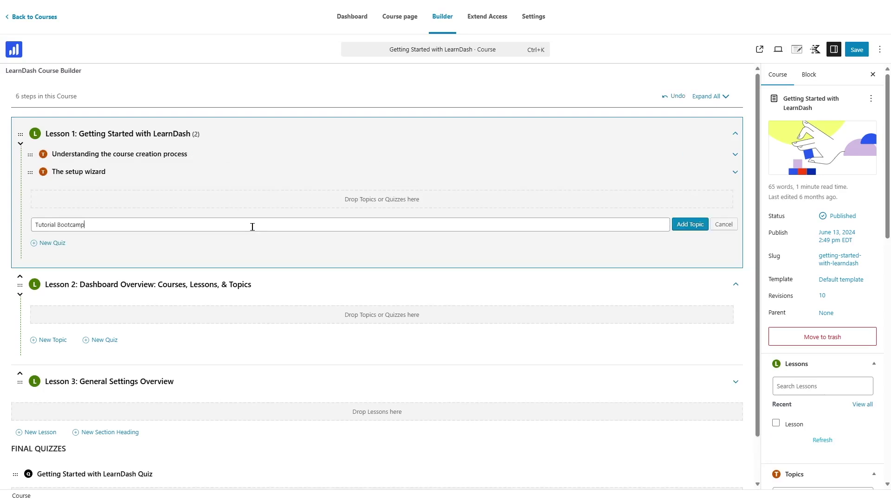
key("Return")
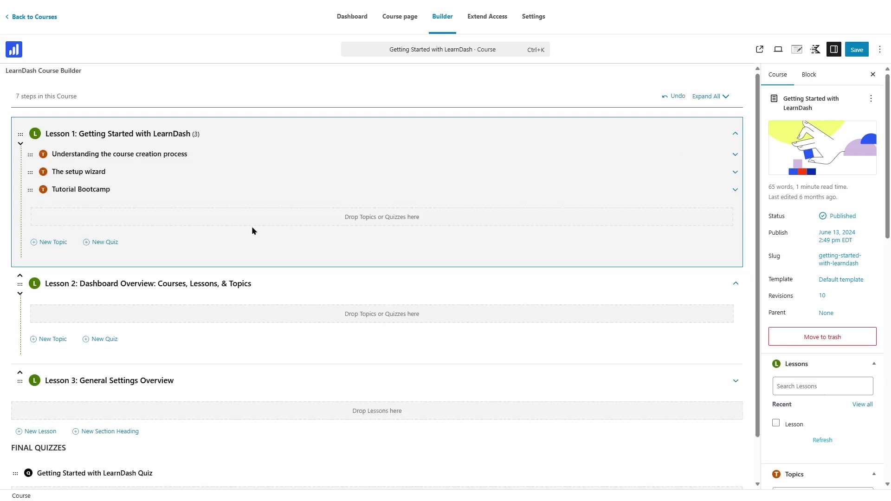
left_click_drag(30, 172, 31, 161)
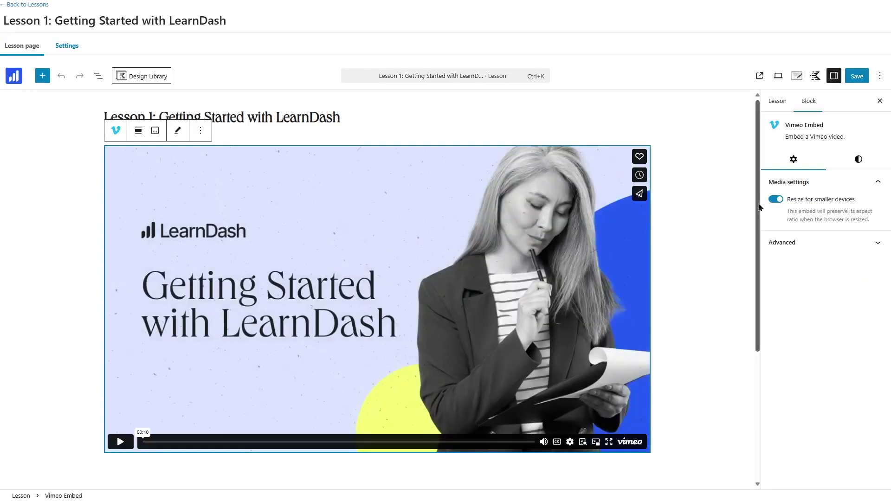
Step: Insert an empty paragraph block below the Vimeo video on the Lesson 1 page
scroll(760, 208, "down", 5)
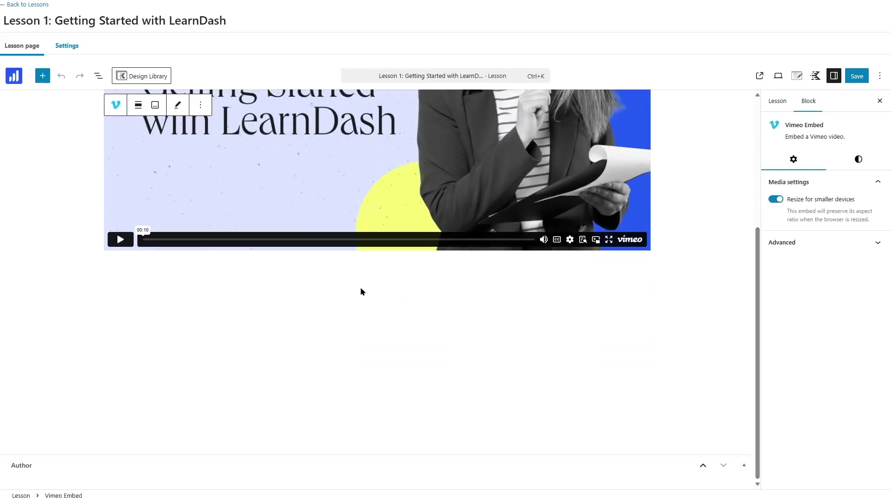
left_click(274, 291)
scroll(168, 261, "up", 4)
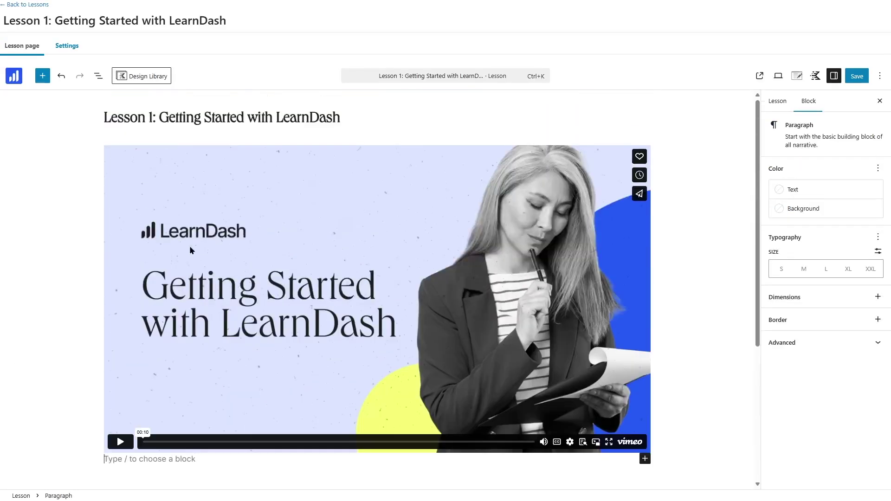
Step: Open the Lesson 1 settings and examine the courses it can be associated with
left_click(66, 46)
left_click(170, 160)
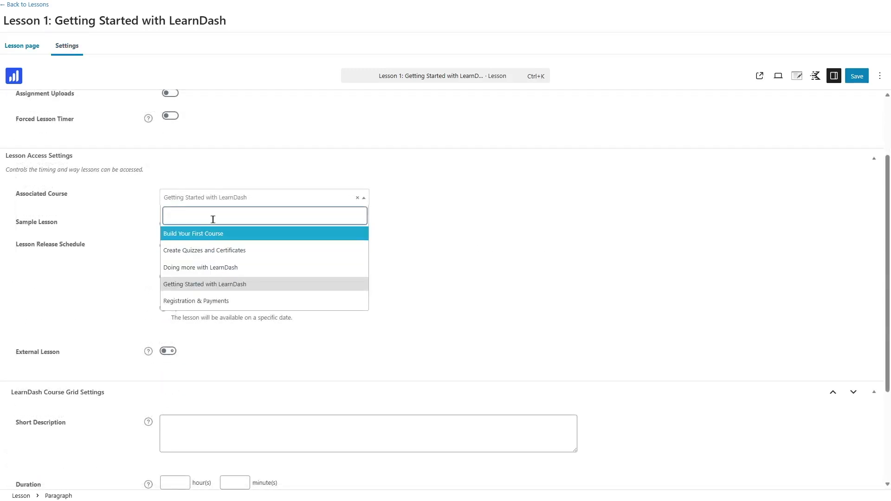
left_click(502, 276)
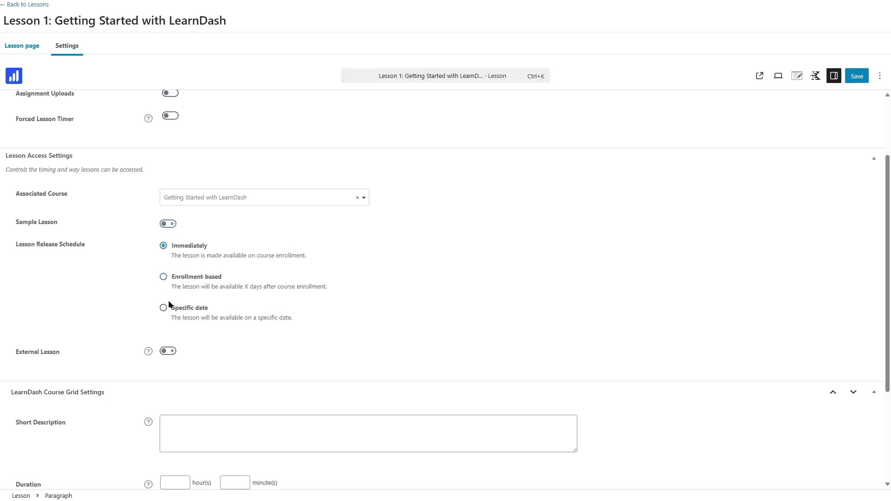
Step: Try the enrollment-based and specific-date release schedules for Lesson 1, and set the schedule back to Immediately
left_click(160, 275)
left_click(164, 333)
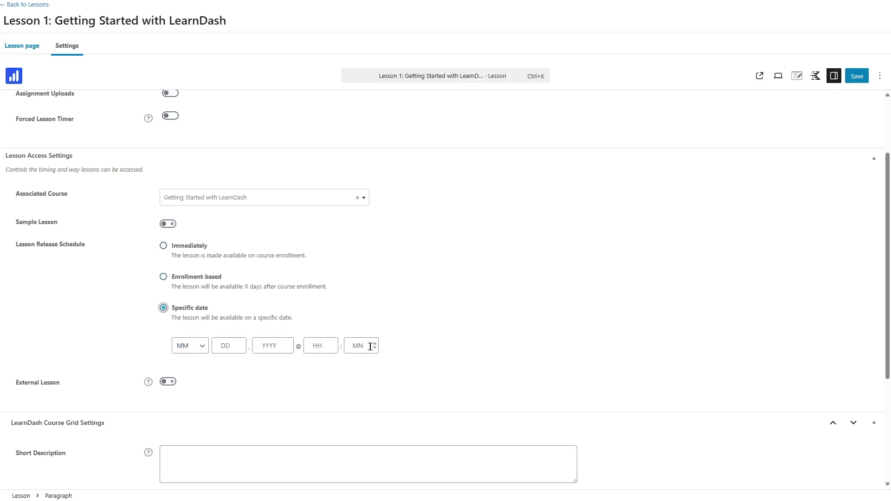
left_click(163, 245)
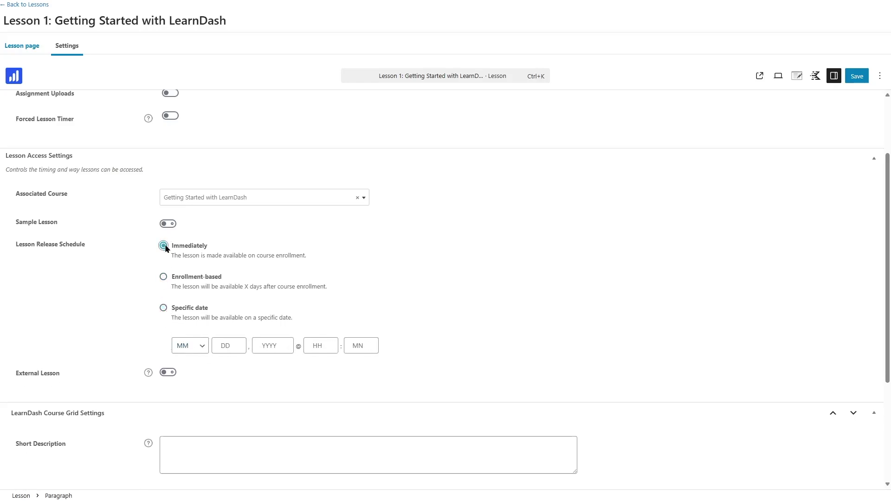
scroll(257, 245, "down", 3)
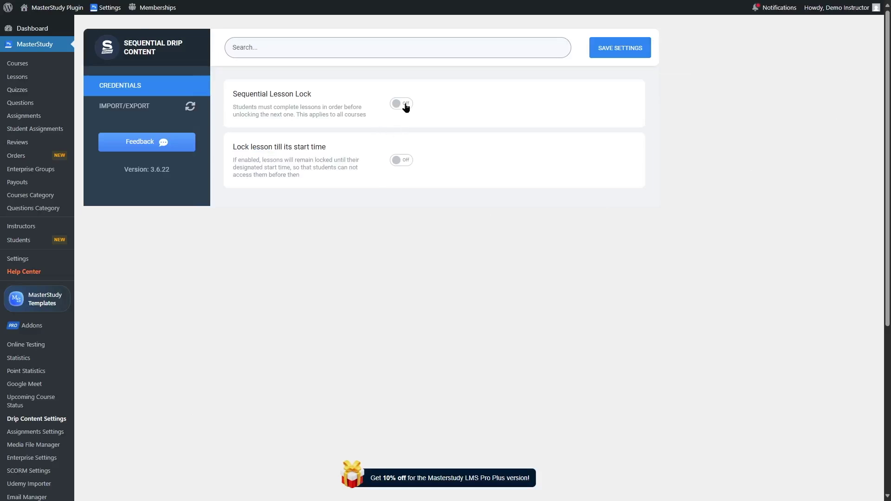
Step: Switch to MasterStudy's drip content settings and turn on Sequential Lesson Lock
left_click(406, 106)
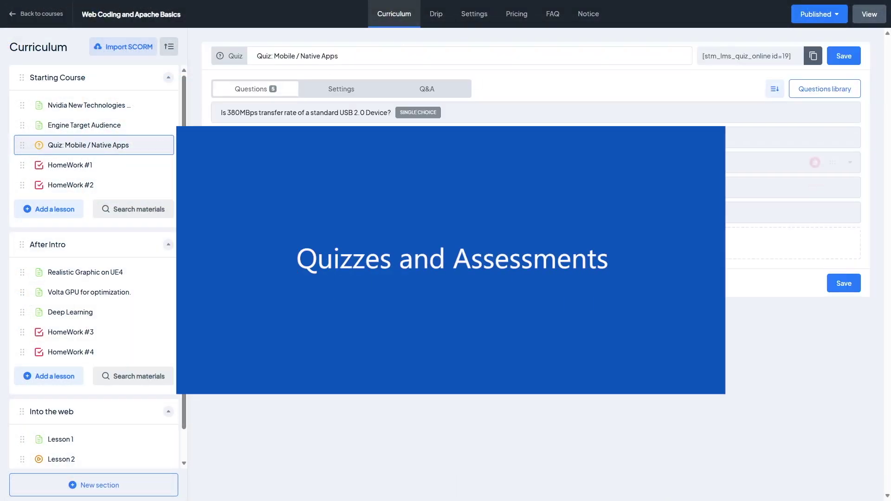
Step: View the question types available for the Mobile / Native Apps quiz in the MasterStudy course builder
left_click(523, 244)
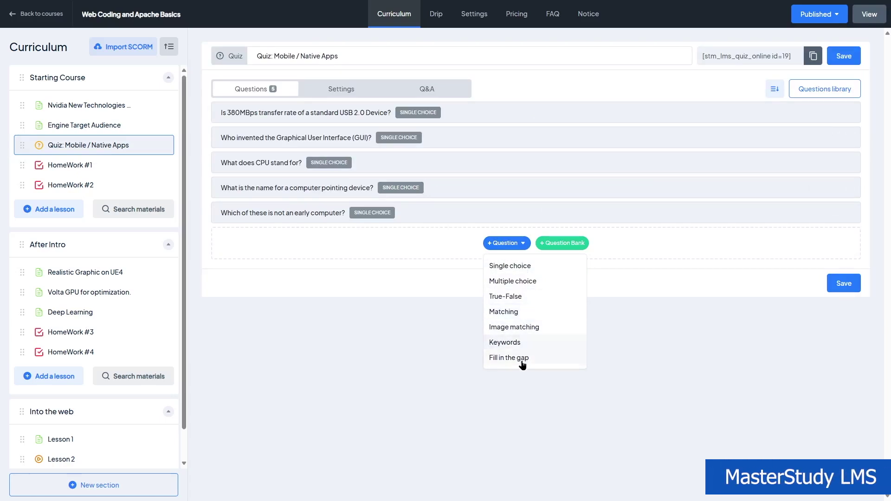
left_click(406, 343)
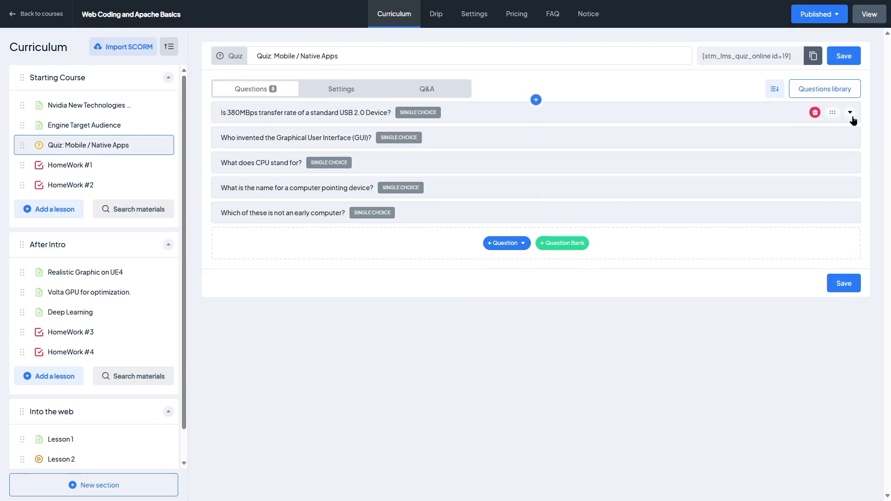
Step: Expand the USB 2.0 transfer rate question and examine its question type and category options
left_click(851, 113)
left_click(315, 268)
left_click(319, 274)
left_click(397, 272)
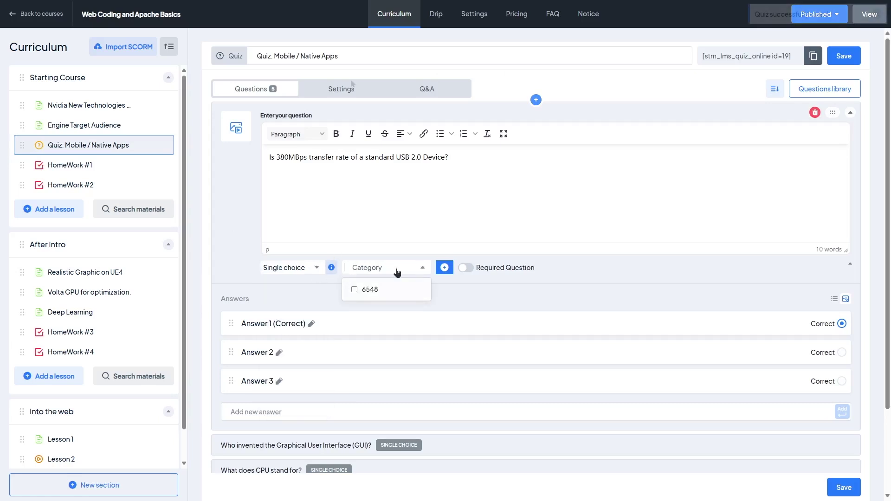
Step: Open the Mobile / Native Apps quiz settings and examine the duration time units, quiz style, retake and grading options
left_click(338, 90)
left_click(243, 137)
left_click(249, 183)
left_click(459, 182)
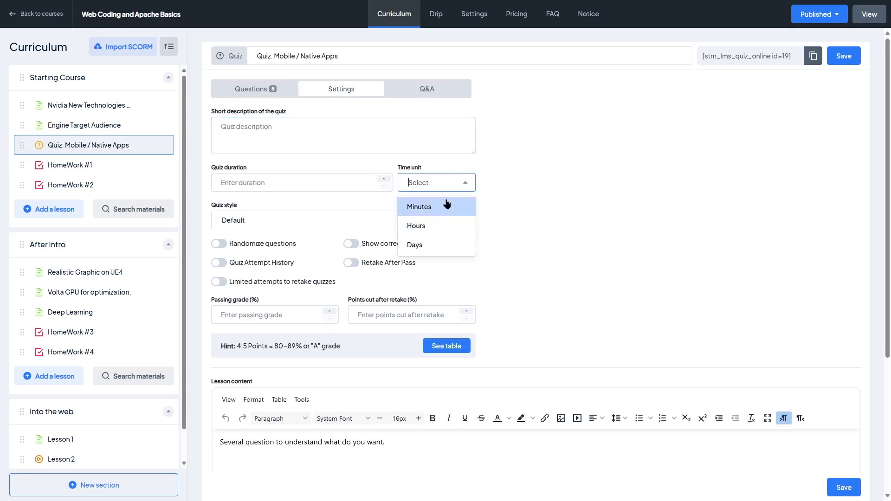
left_click(538, 201)
left_click(299, 221)
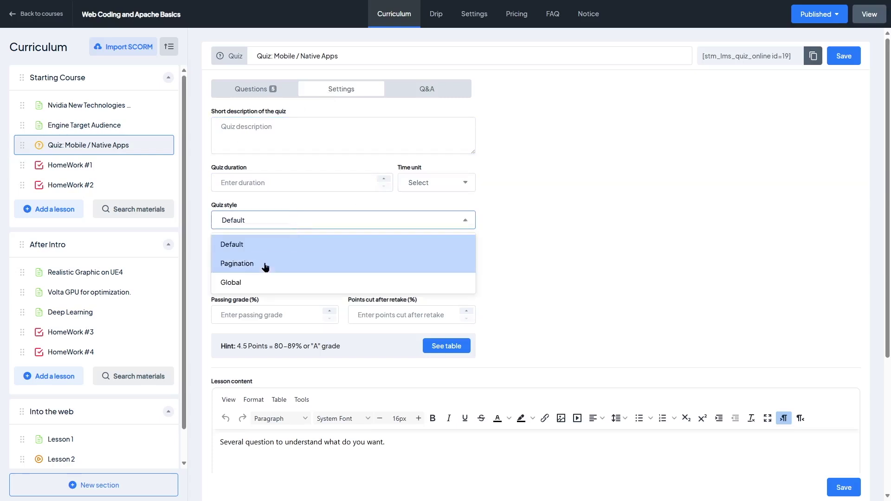
left_click(554, 251)
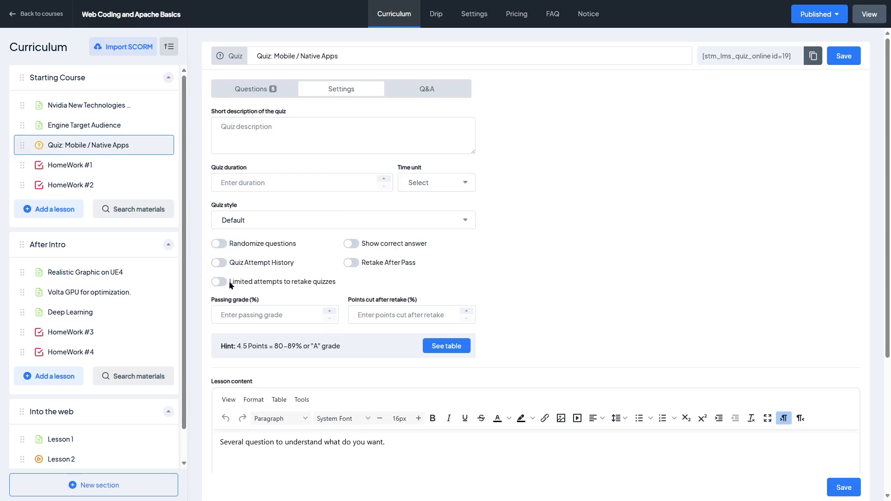
scroll(858, 208, "down", 3)
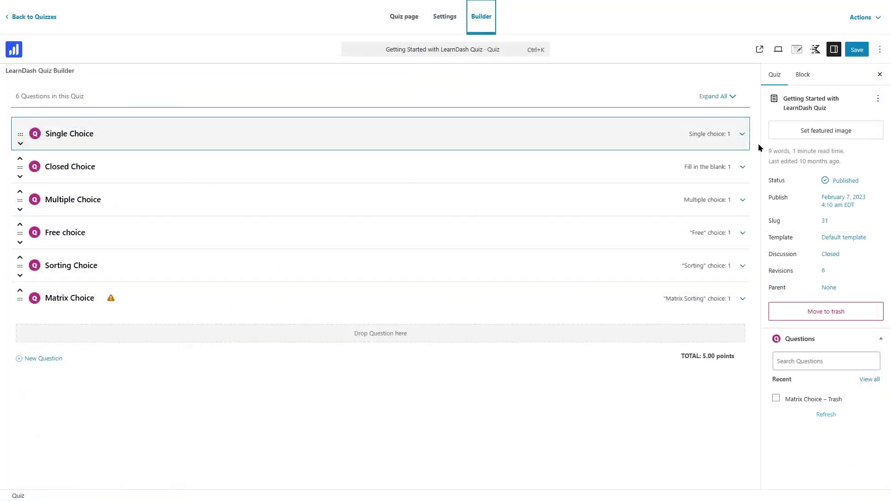
Step: Switch to the LearnDash quiz builder, expand the Single Choice question and view the available question types
left_click(741, 135)
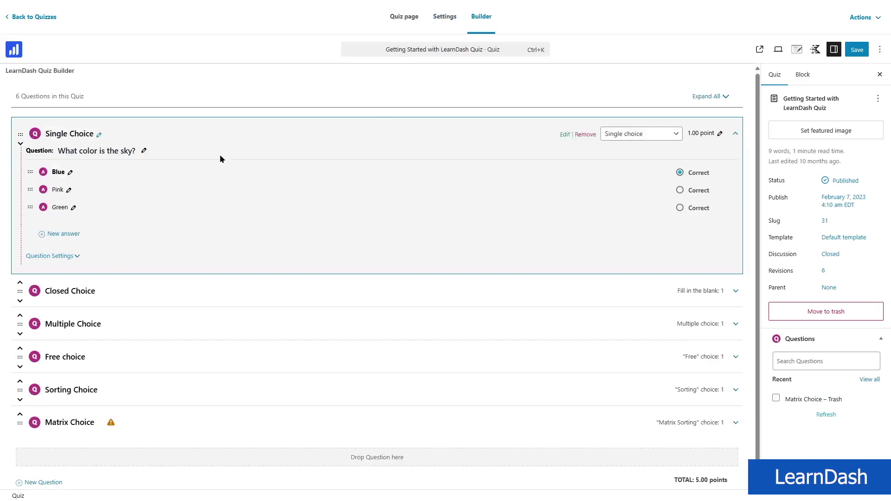
left_click(676, 134)
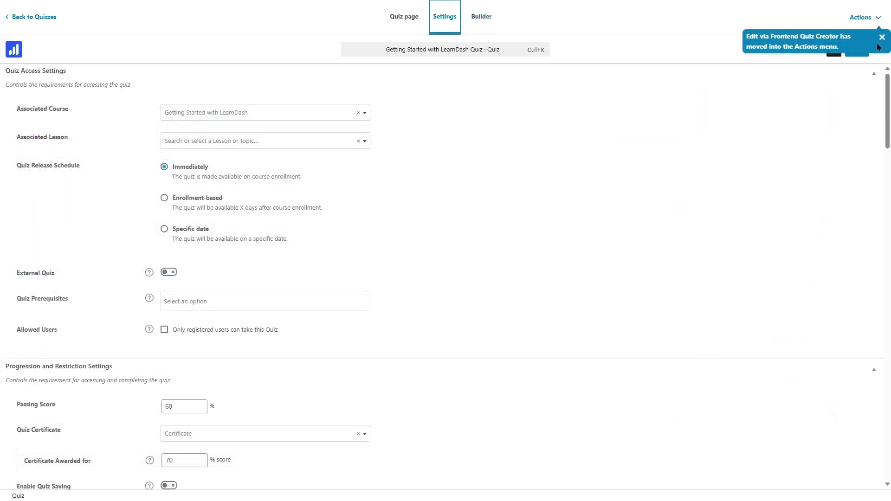
Step: Examine the LearnDash quiz's access, progression and display settings, including the certificates that can be assigned
left_click(882, 37)
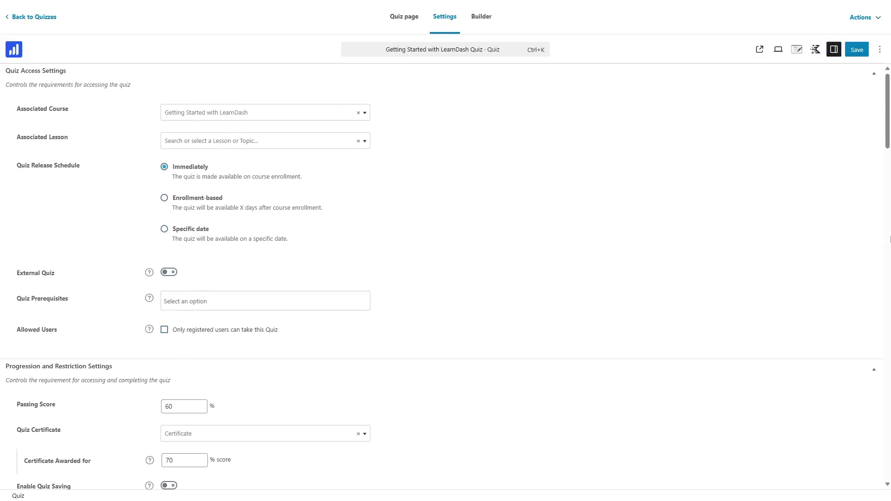
scroll(784, 174, "down", 4)
left_click(365, 259)
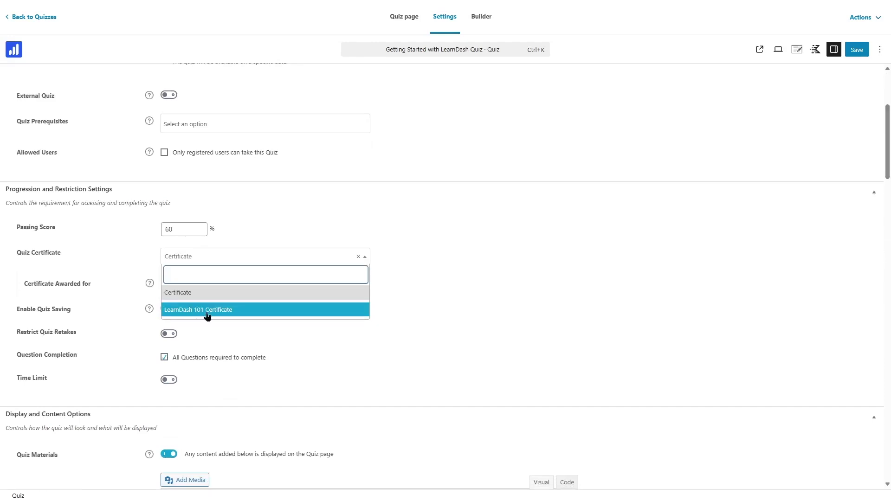
left_click(505, 345)
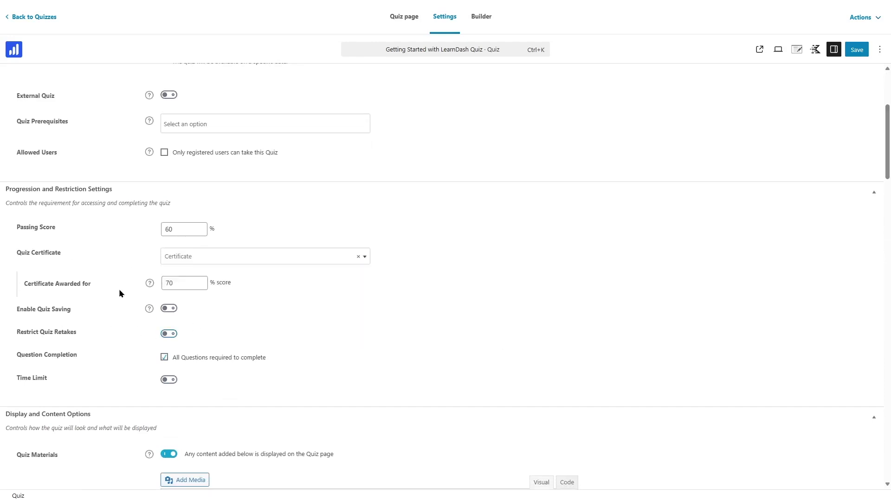
left_click_drag(887, 118, 889, 309)
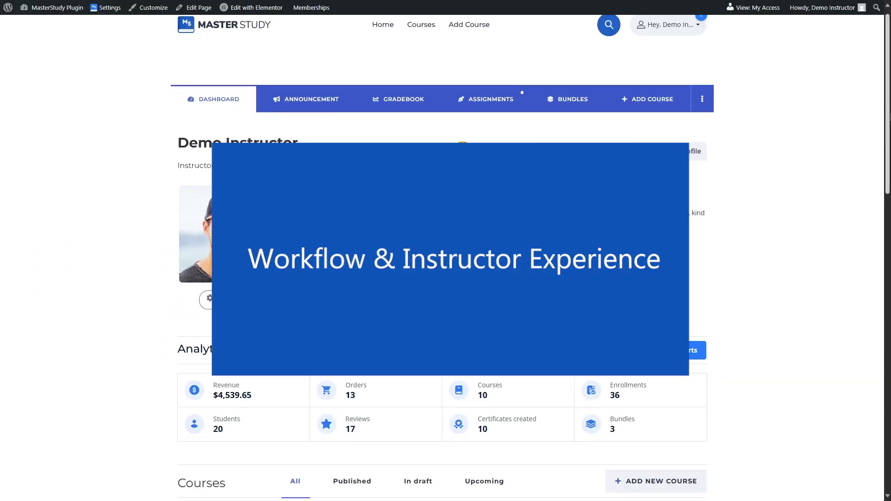
Step: Switch to the MasterStudy instructor dashboard, start a new course and name it "A new Course"
scroll(441, 279, "down", 6)
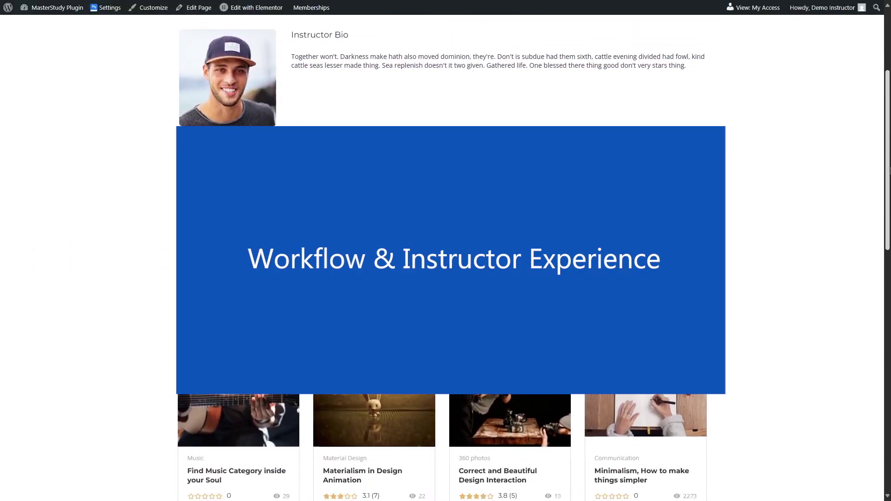
scroll(372, 154, "down", 2)
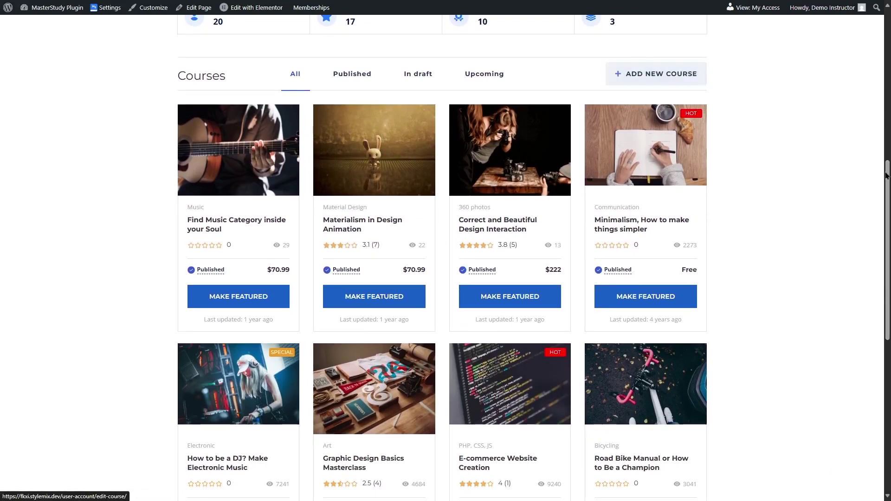
scroll(650, 174, "up", 2)
left_click(650, 174)
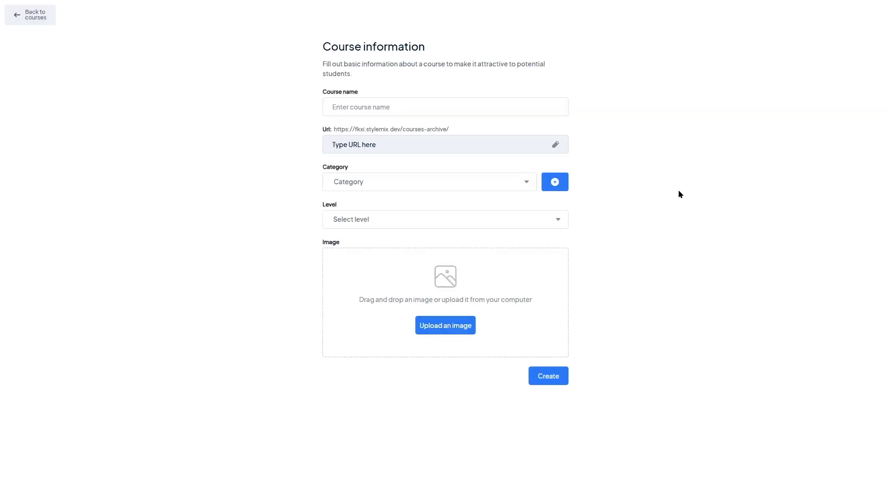
left_click(381, 107)
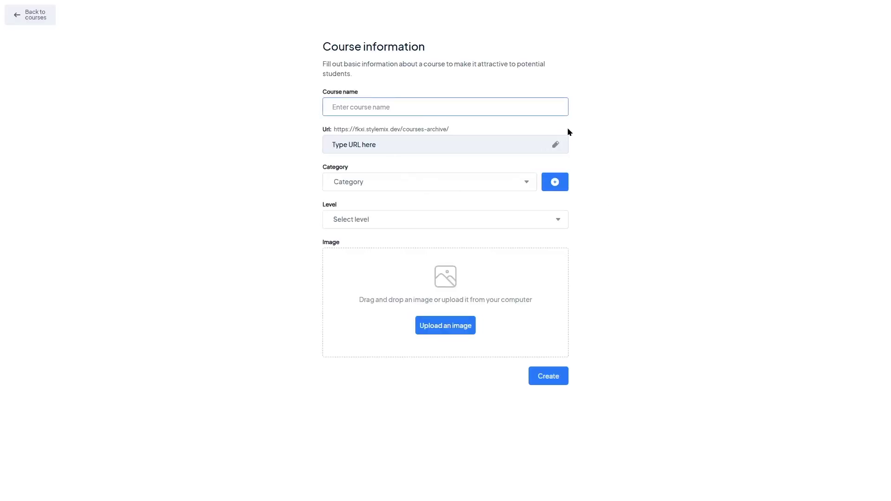
type("A new C")
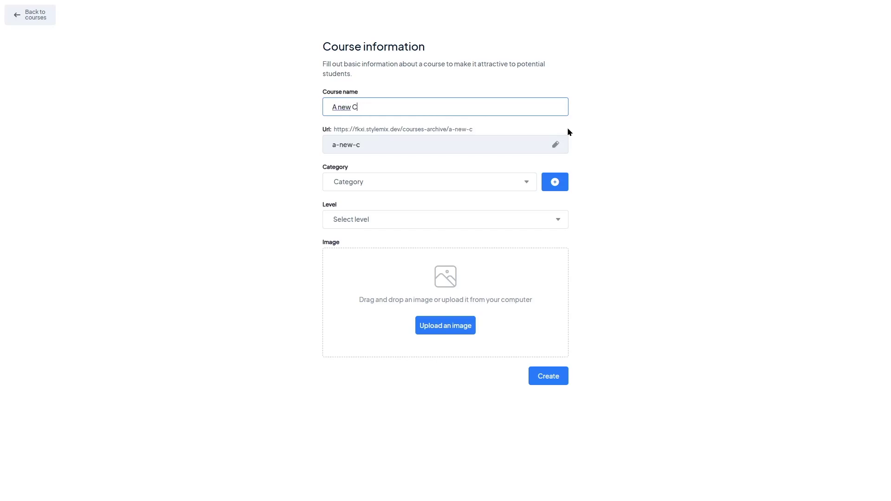
type("ourse")
Step: Assign the Analysis of Algorithms and 360 photos categories, choose a level and create the course
left_click(509, 185)
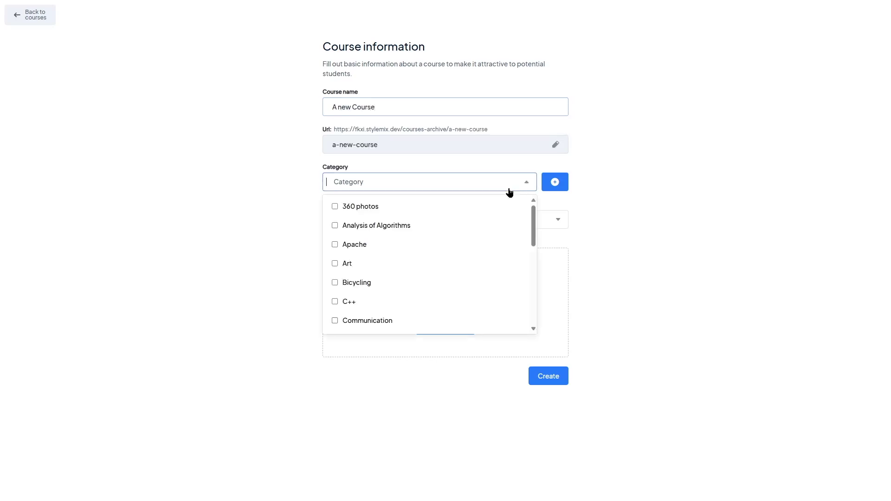
left_click(365, 229)
left_click(367, 207)
left_click(745, 238)
left_click(378, 222)
left_click(367, 244)
left_click(542, 375)
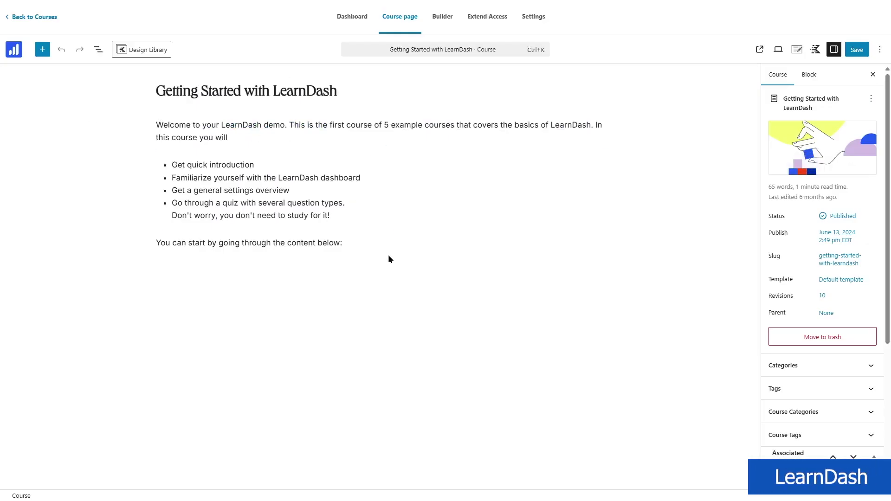
Step: Switch to the LearnDash course page and add an image block below the last paragraph
left_click(389, 259)
left_click(600, 270)
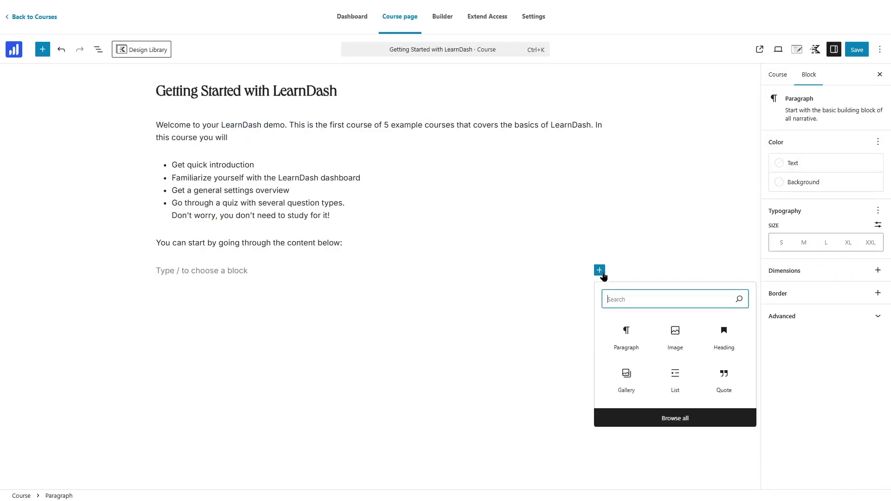
left_click(677, 338)
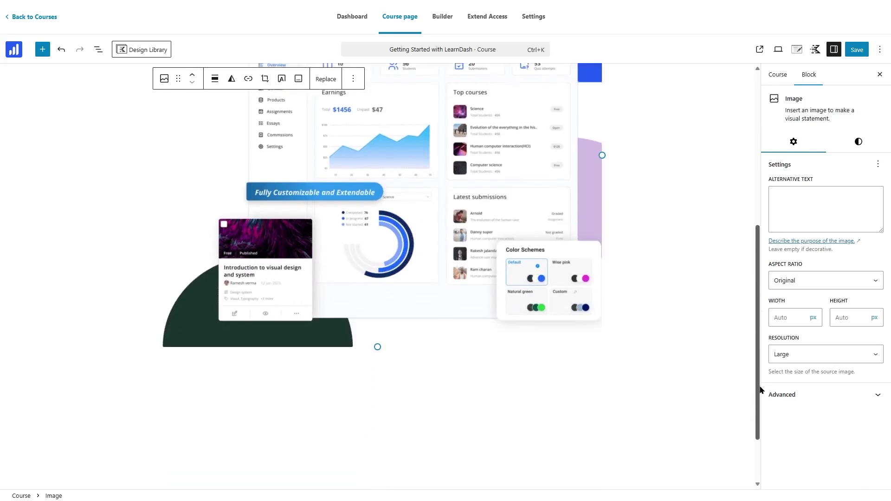
Step: Place the cursor in the course page's bulleted list and browse the blocks available for insertion
left_click_drag(760, 389, 747, 212)
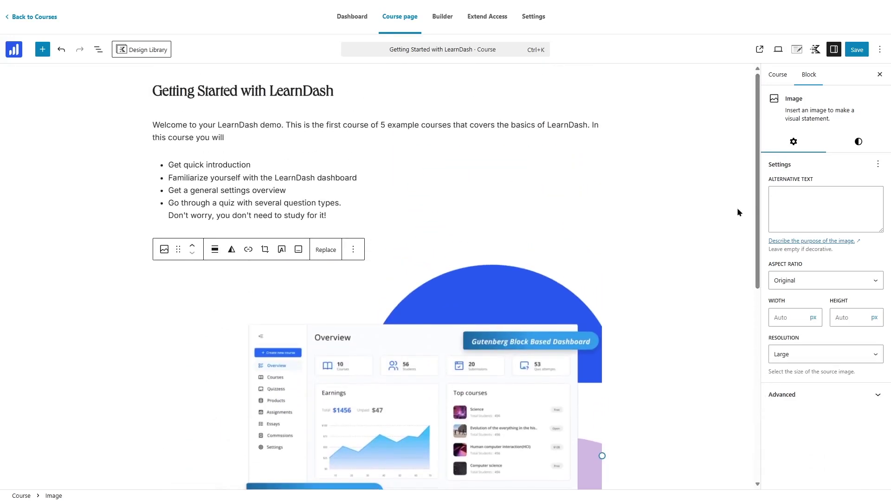
left_click(567, 205)
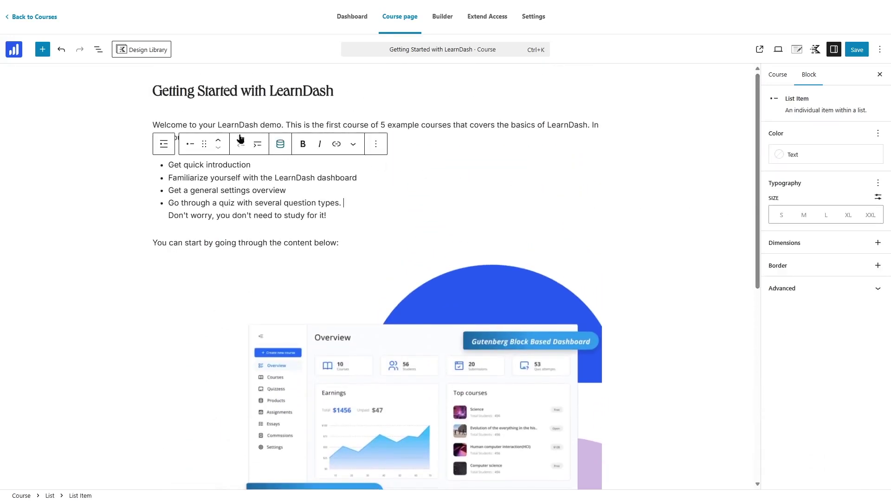
left_click(42, 49)
left_click_drag(163, 119, 166, 88)
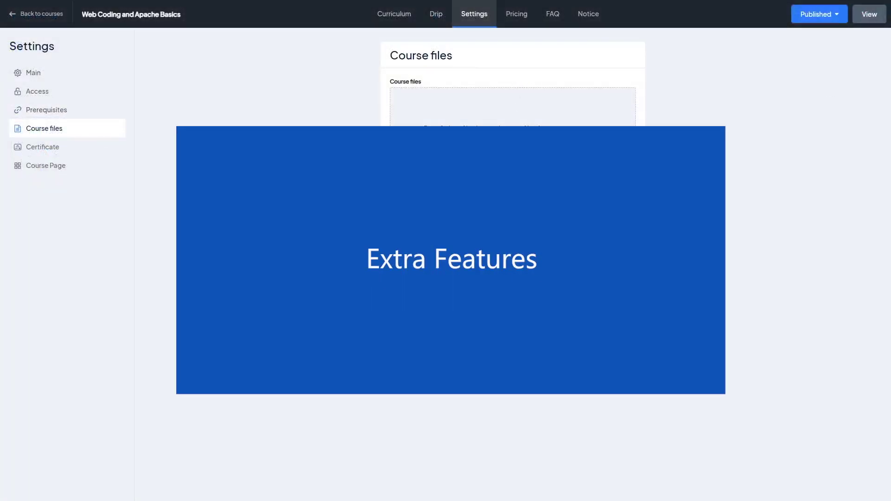
Step: Switch to MasterStudy, open the course's certificate settings, and raise the quiz's points cut after retake by one increment
left_click(104, 149)
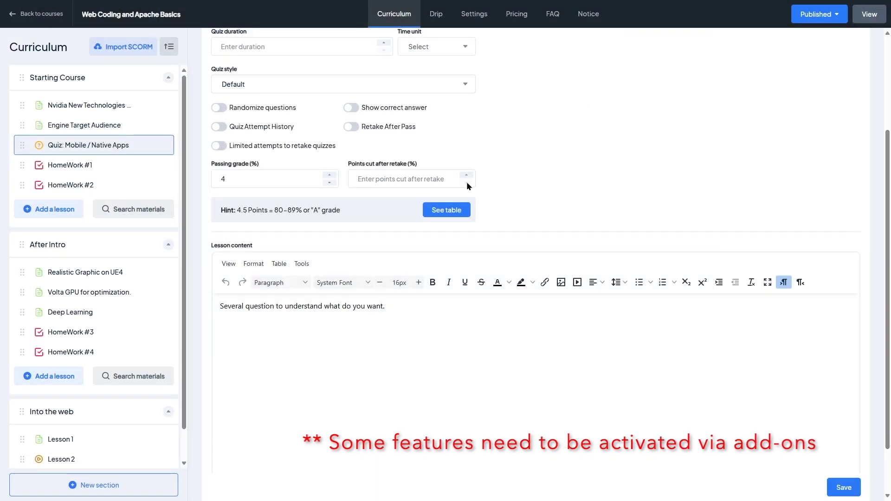
left_click(467, 176)
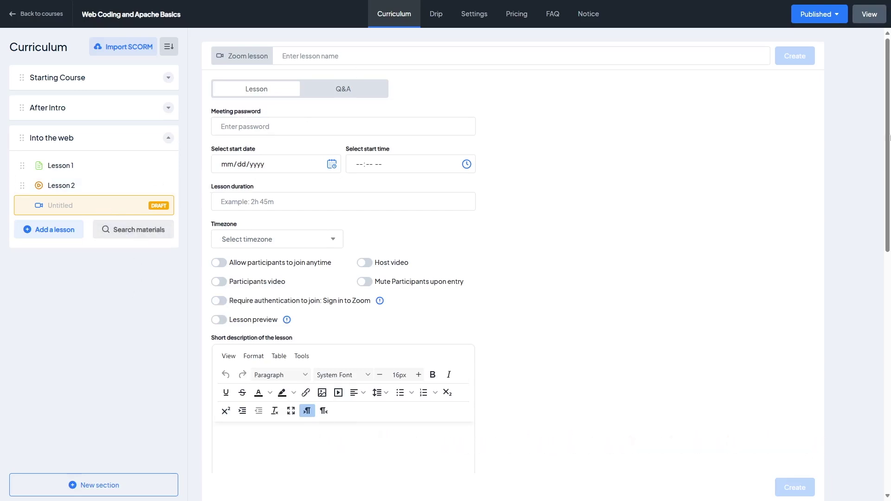
Step: Examine the options of the untitled Zoom lesson in the Into the web section
scroll(513, 264, "down", 10)
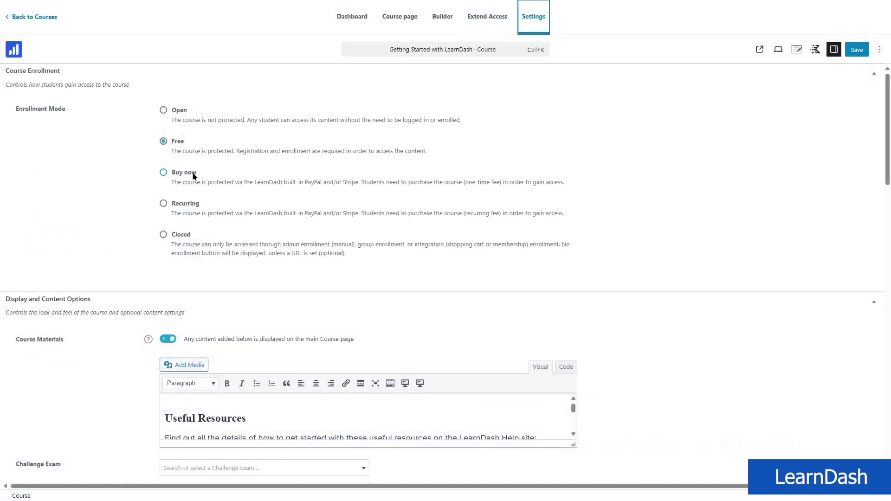
Step: In the LearnDash course settings, set the enrollment mode to Buy now and make course content only visible to enrollees
left_click(188, 174)
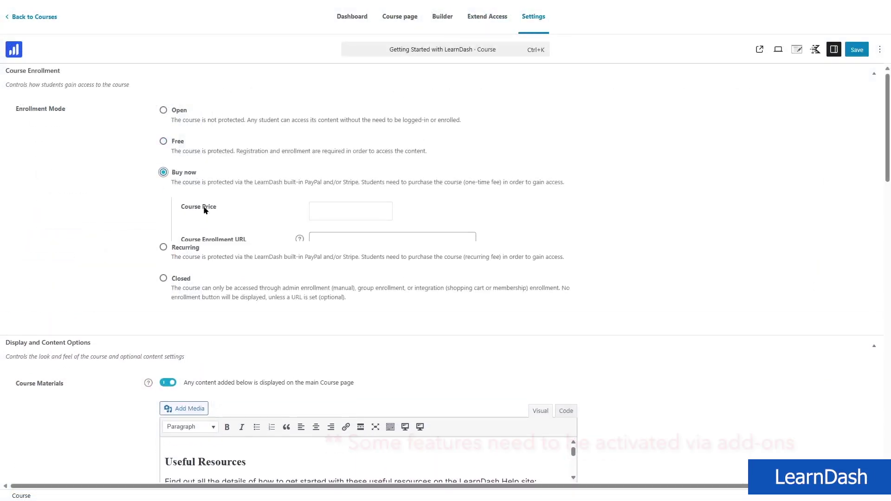
left_click(383, 215)
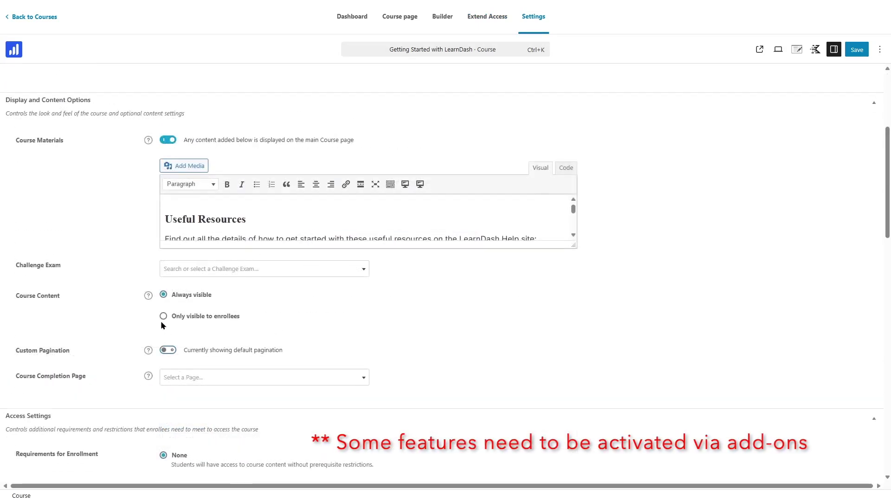
left_click(164, 316)
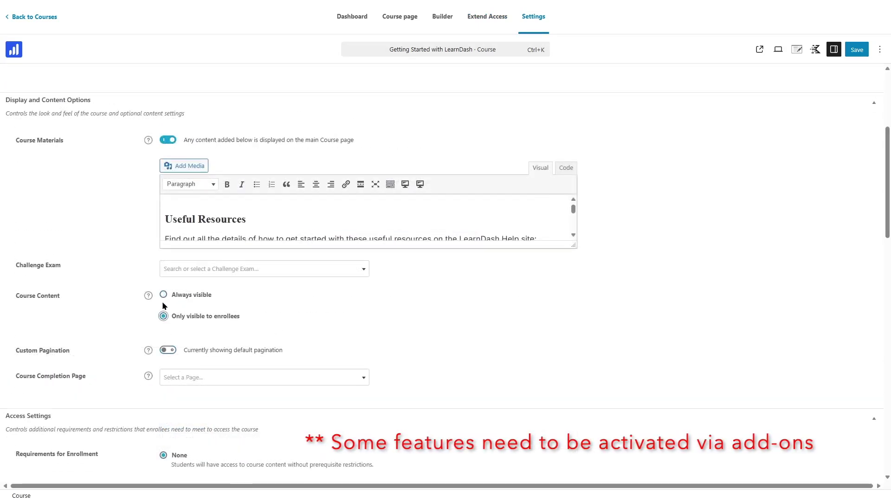
scroll(371, 250, "down", 3)
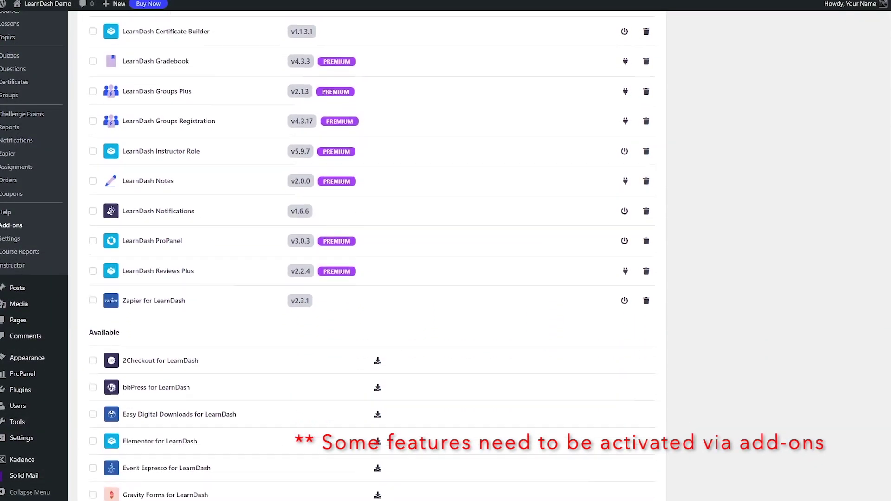
Step: Look through LearnDash's installed, available, premium and third-party add-ons
scroll(371, 251, "down", 3)
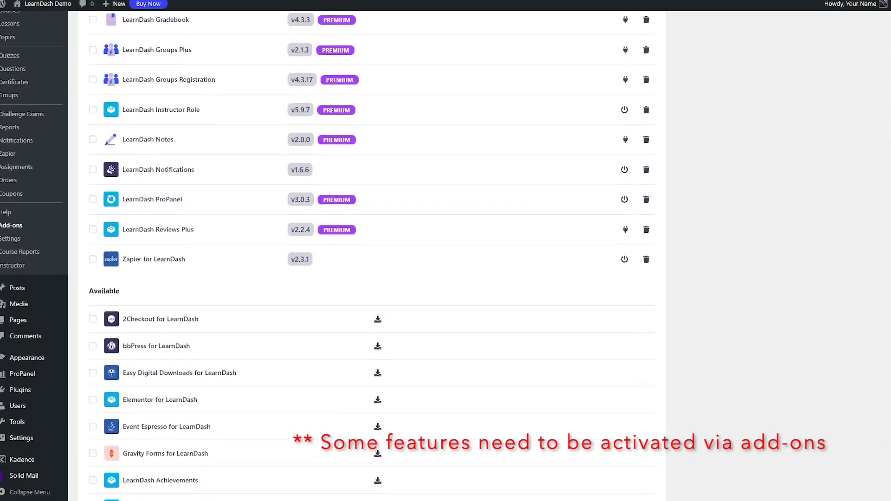
scroll(371, 251, "down", 3)
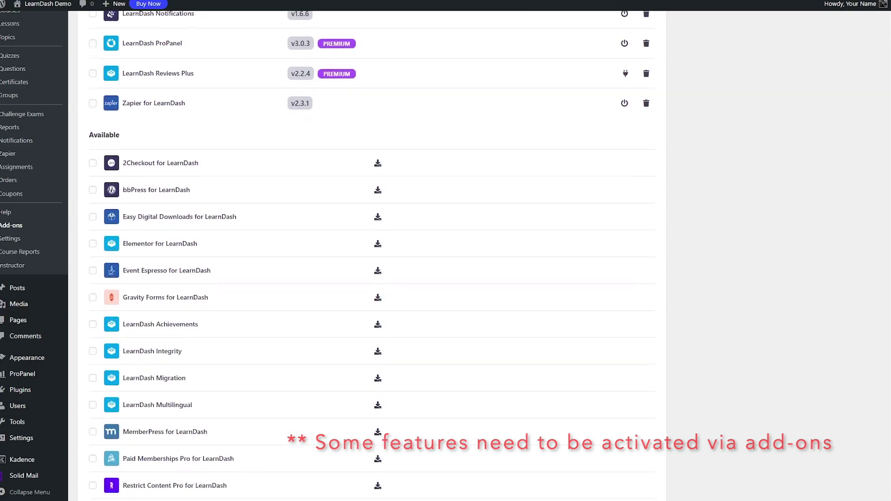
scroll(371, 250, "down", 2)
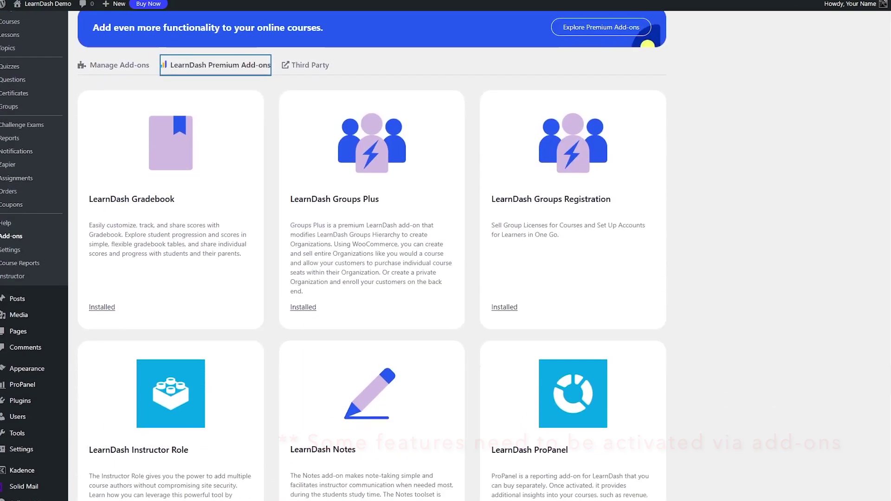
scroll(371, 251, "down", 1)
scroll(371, 251, "down", 4)
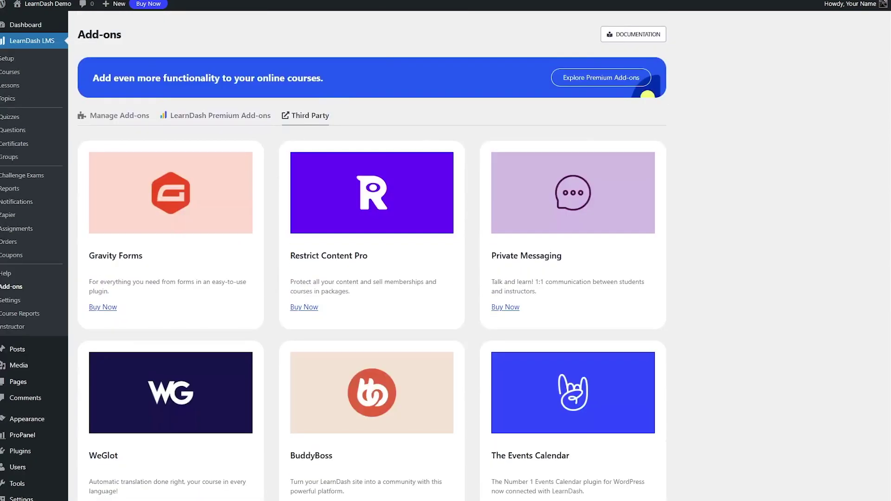
scroll(647, 92, "down", 2)
scroll(648, 26, "down", 2)
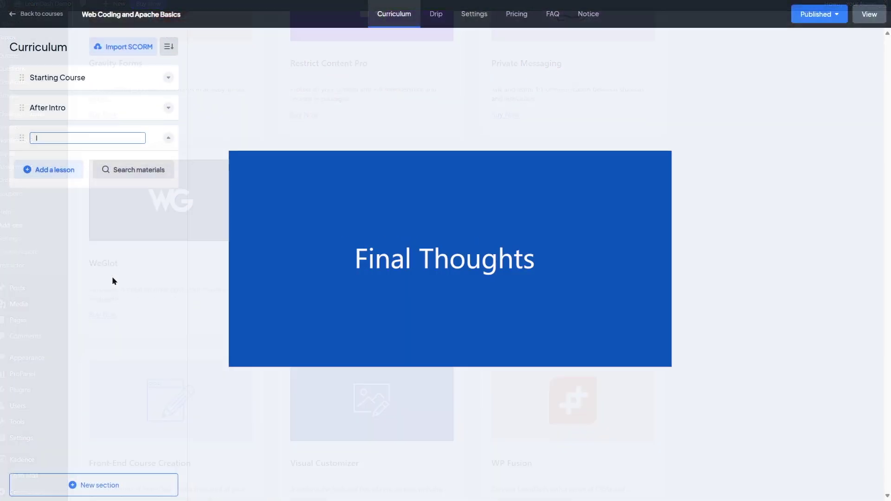
Step: In MasterStudy, name the new curriculum section Into the web and add a text lesson to it
type("the")
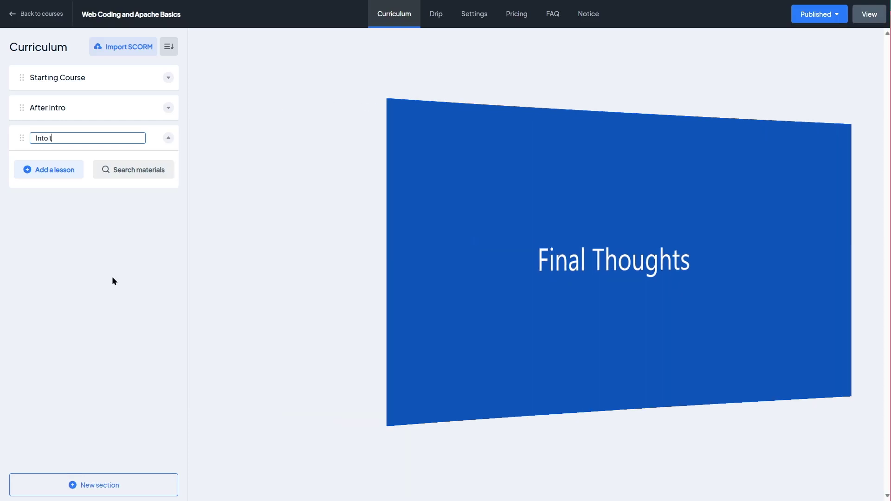
type(" web")
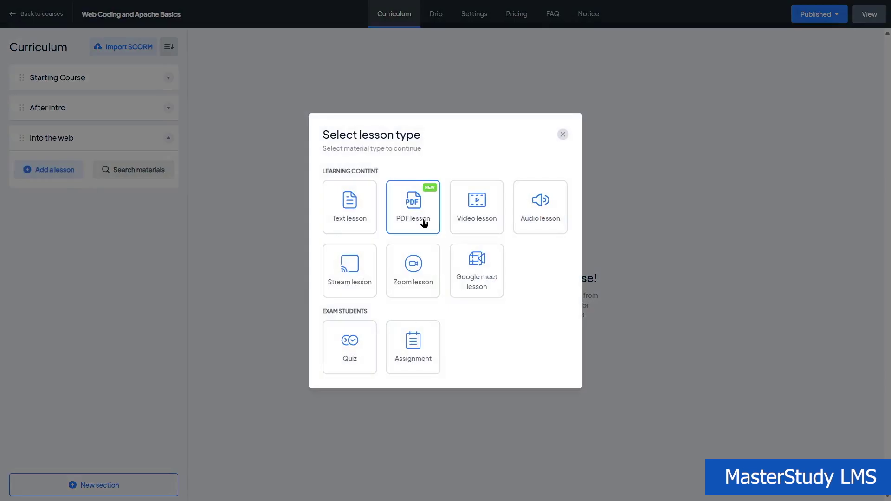
left_click(355, 223)
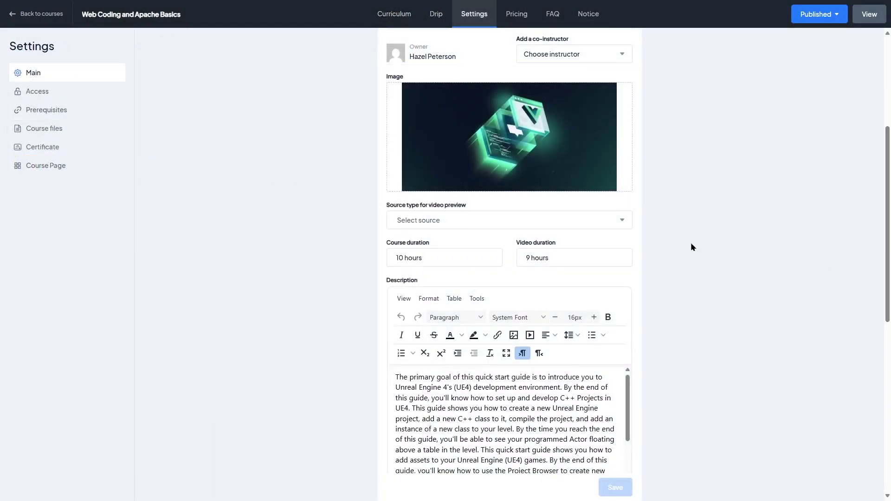
Step: Look through the course's main settings, including the video preview source types and the course status options
left_click(480, 227)
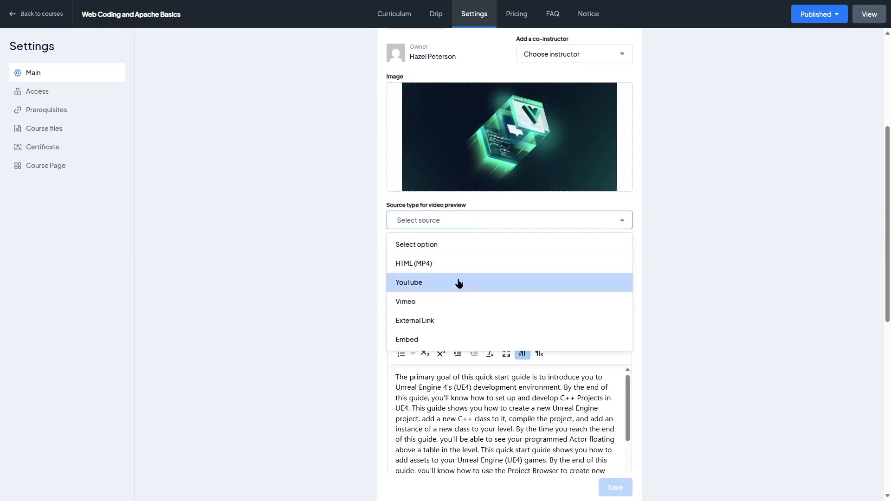
left_click(788, 336)
left_click_drag(889, 273, 889, 442)
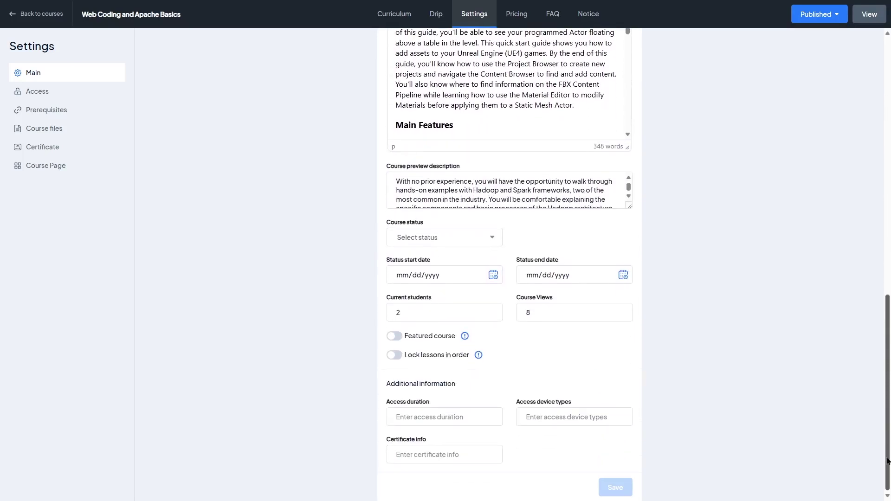
left_click(449, 239)
left_click(743, 325)
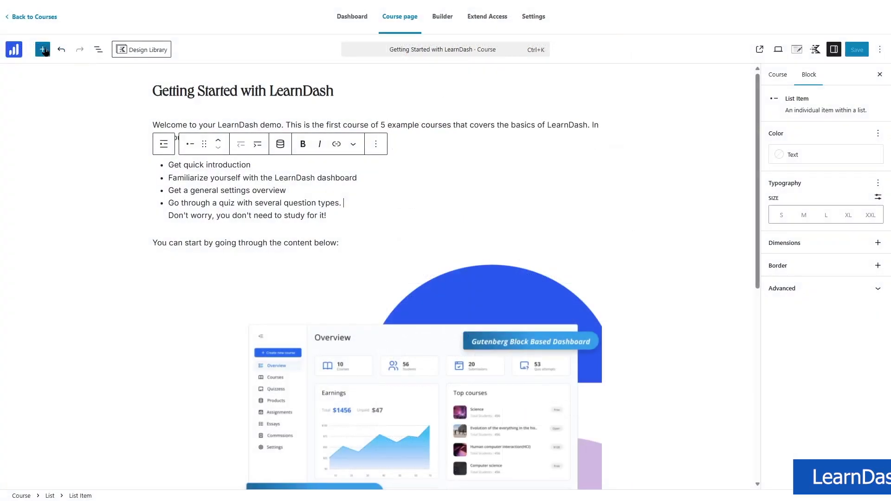
Step: Switch to the LearnDash course page and browse the blocks available for insertion
left_click(43, 50)
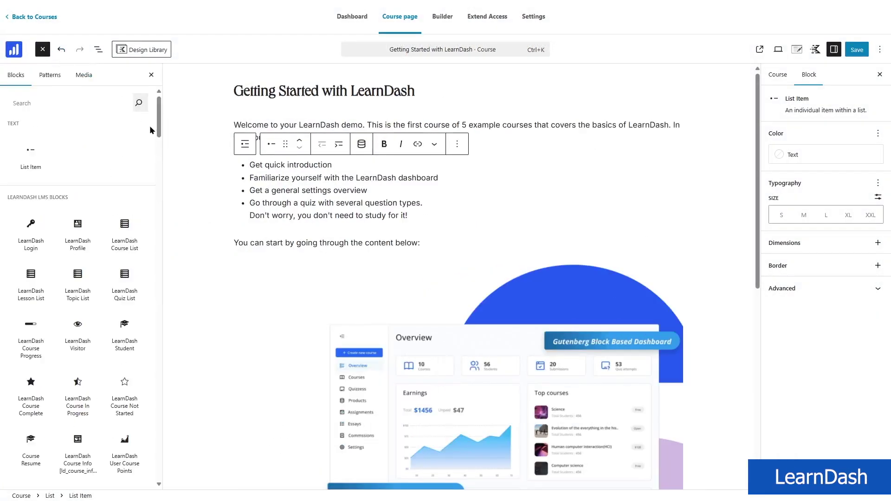
left_click_drag(159, 123, 161, 85)
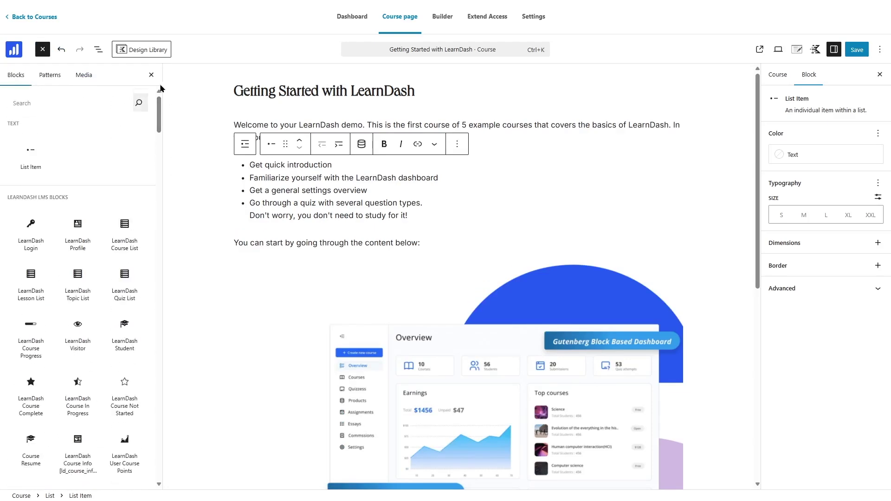
left_click(154, 352)
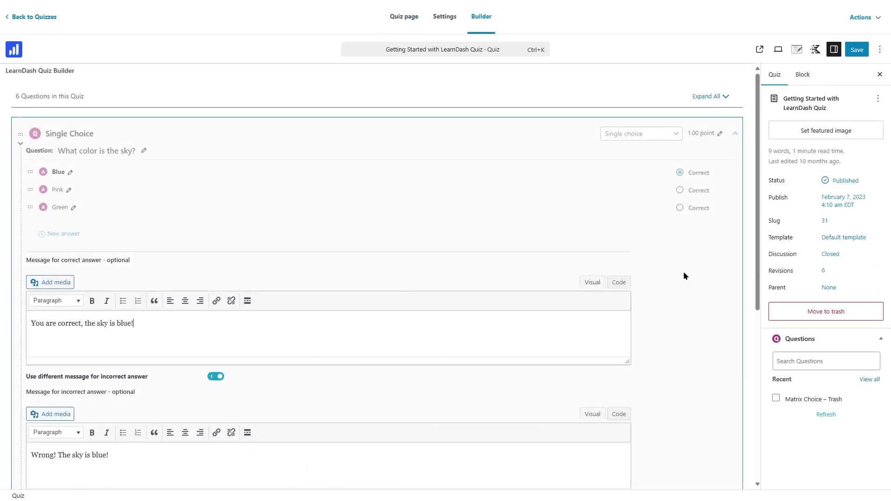
Step: In the LearnDash quiz builder, leave the Single Choice question's settings without saving and inspect the Closed Choice and Multiple Choice questions
scroll(82, 263, "down", 4)
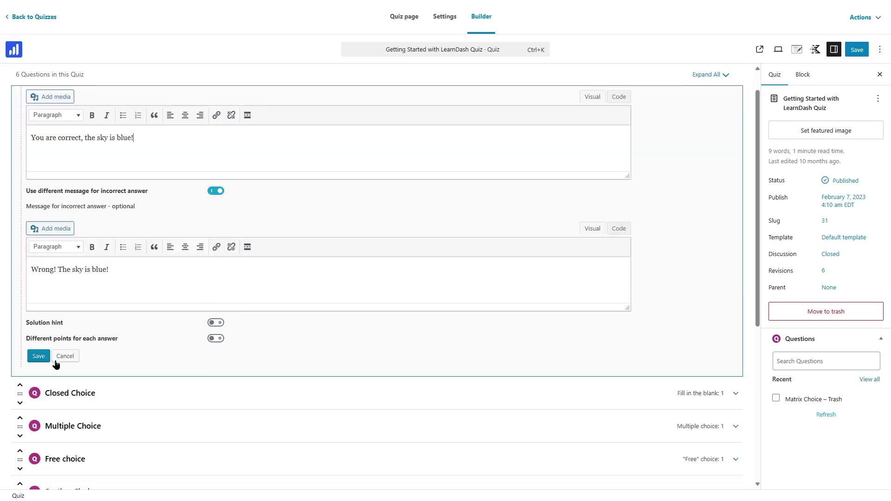
left_click(59, 357)
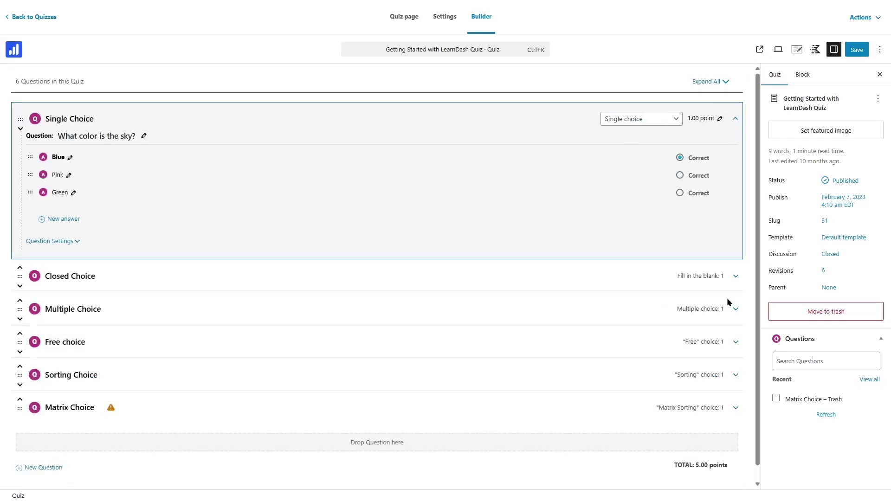
left_click(736, 277)
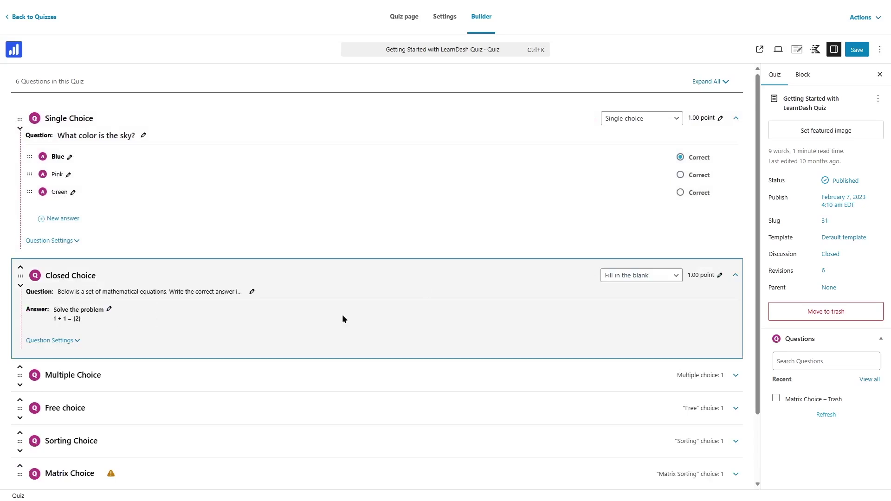
left_click(735, 275)
left_click(736, 308)
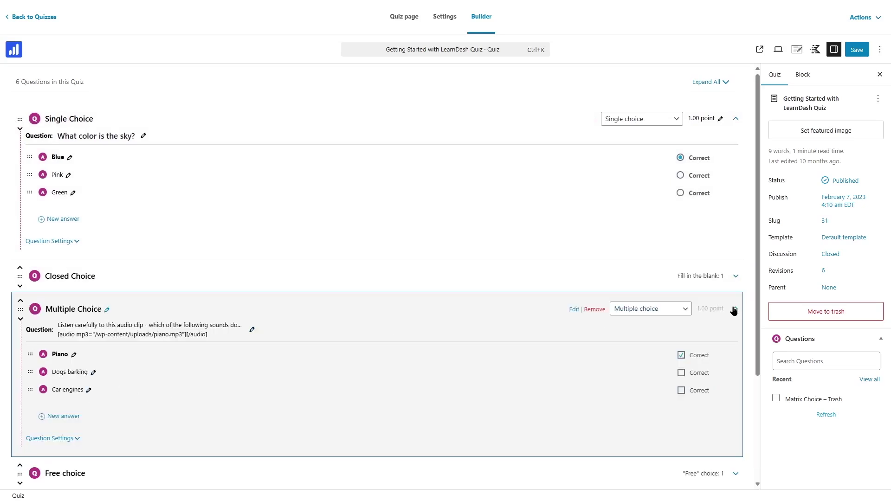
left_click(735, 308)
Step: Switch to MasterStudy, add a text lesson to the Into the web section and name it Lesson 1
left_click(355, 219)
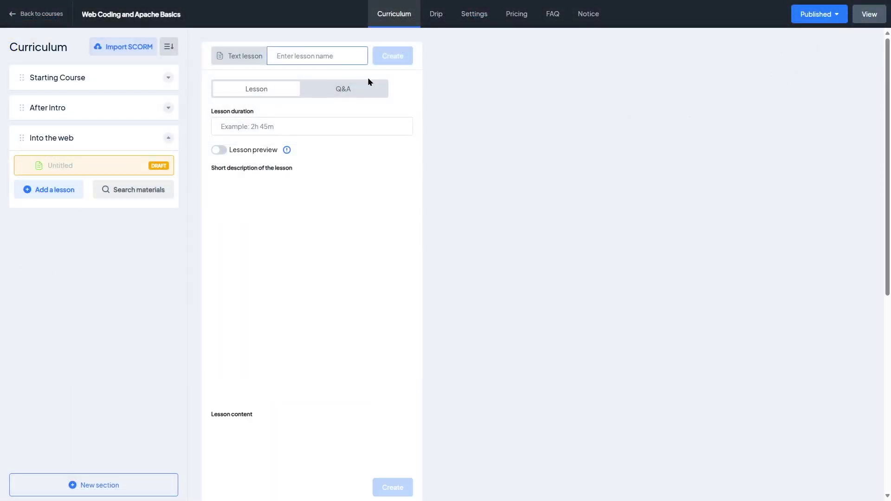
type("Lesson 1")
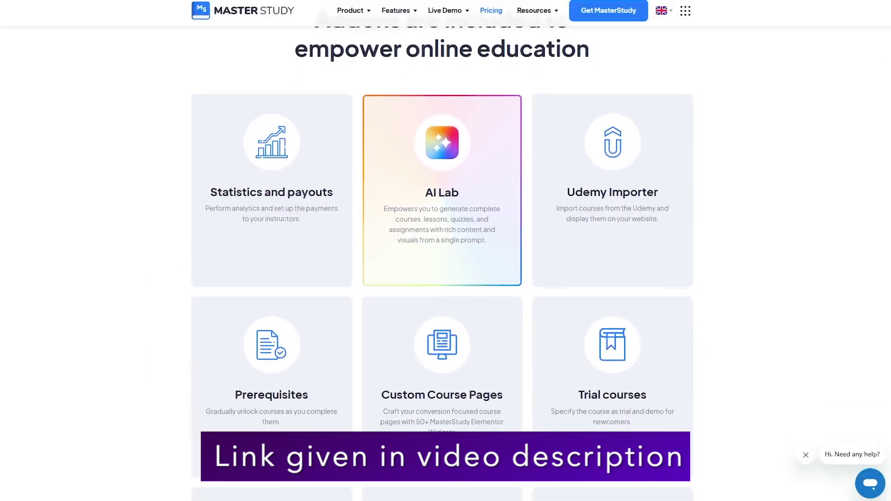
Step: Review the add-ons included with MasterStudy and switch its plan pricing from annual to lifetime
scroll(446, 251, "down", 3)
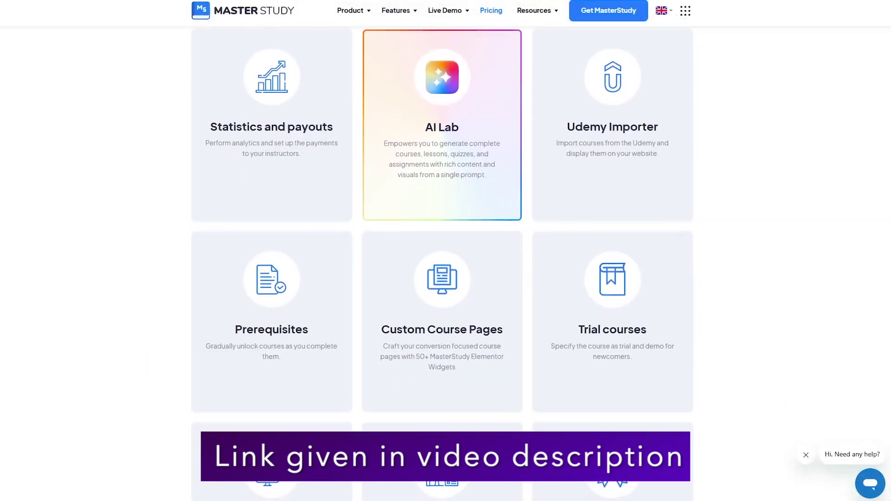
scroll(446, 251, "down", 3)
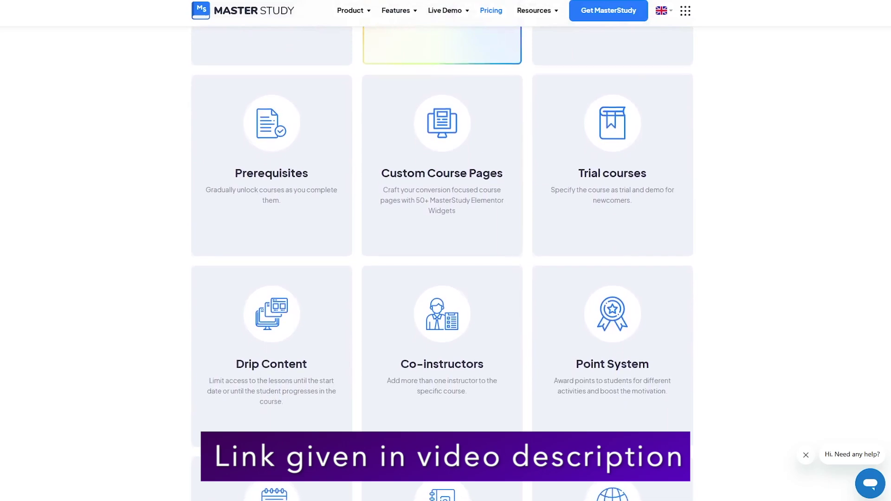
scroll(445, 251, "down", 3)
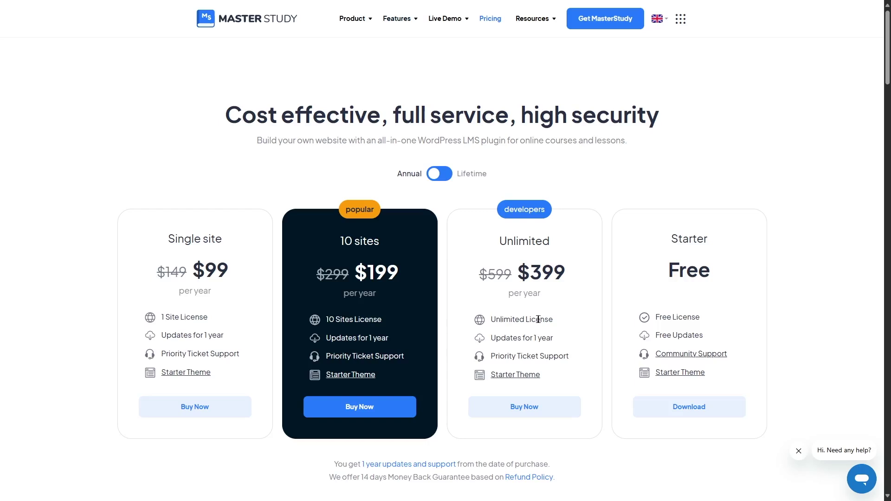
left_click(440, 173)
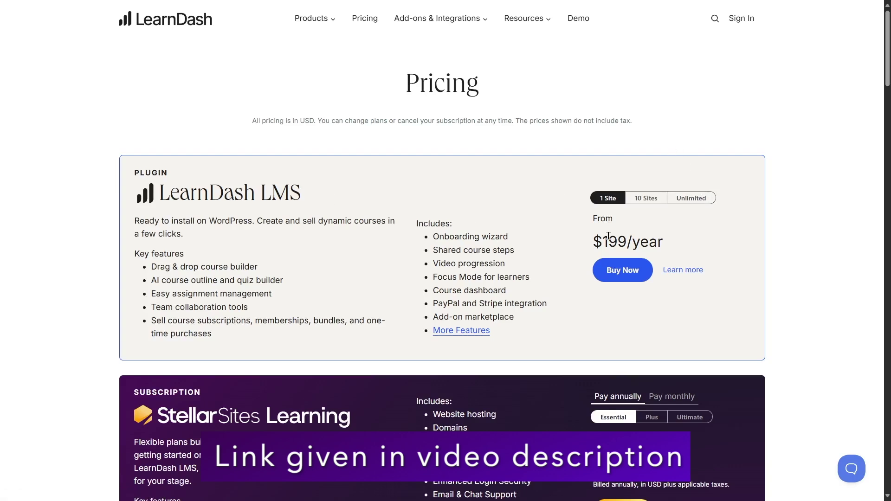
Step: On LearnDash's pricing page, view the plugin's 10 Sites and Unlimited prices, plus the StellarSites Learning and add-on prices
left_click(643, 204)
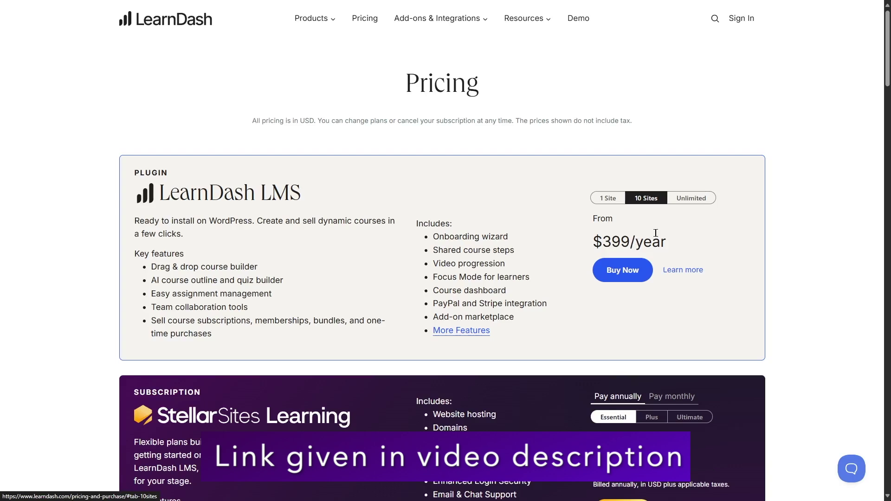
left_click(691, 200)
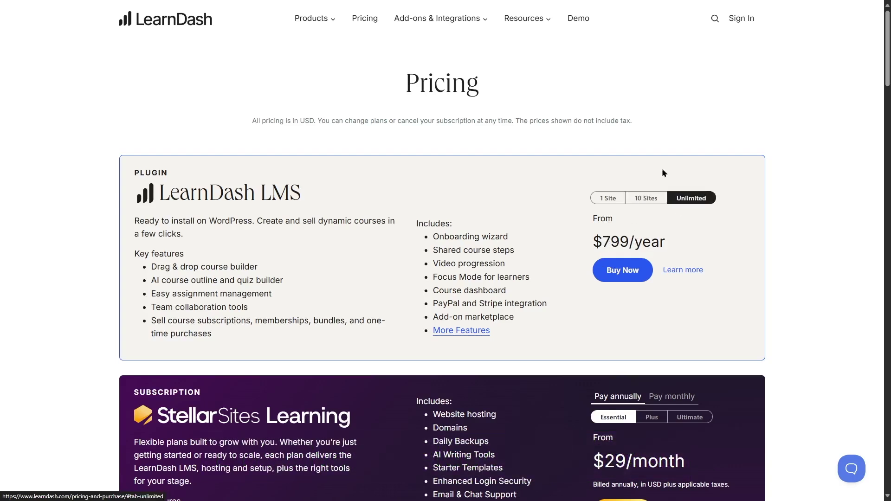
scroll(631, 223, "down", 6)
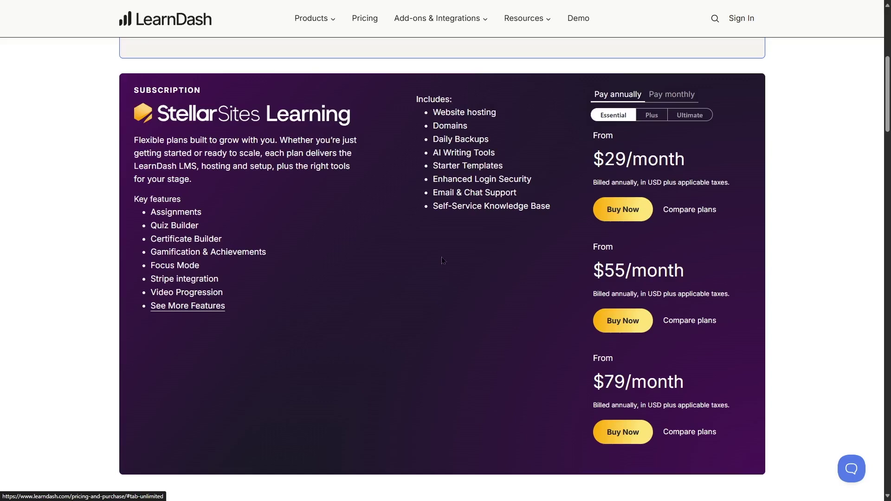
left_click_drag(888, 93, 889, 173)
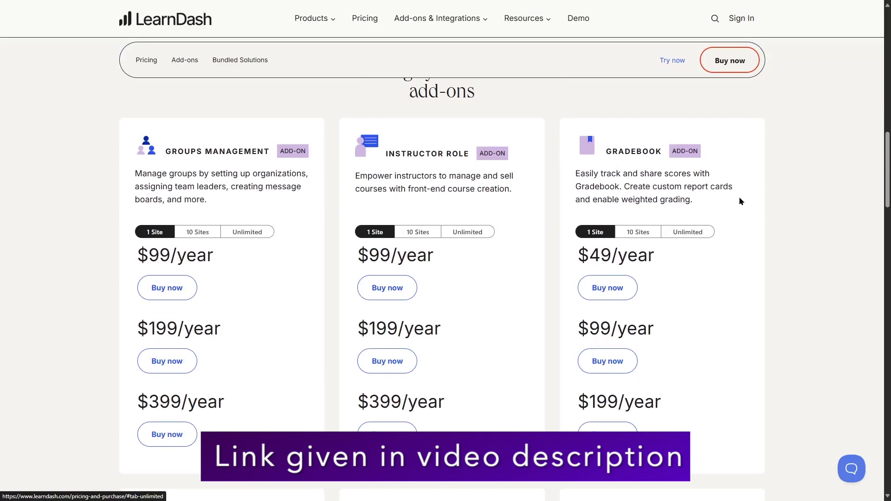
Step: Examine the contents and prices of LearnDash's bundled solutions, including Ultimate Course Creator, Student Success, Professional Suite and Marketplace Suite
left_click_drag(890, 151, 890, 271)
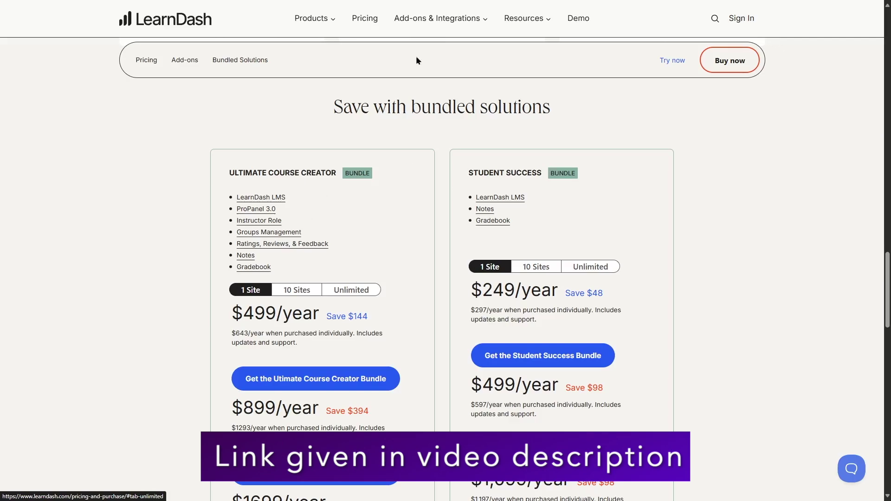
scroll(592, 238, "down", 13)
scroll(592, 239, "up", 11)
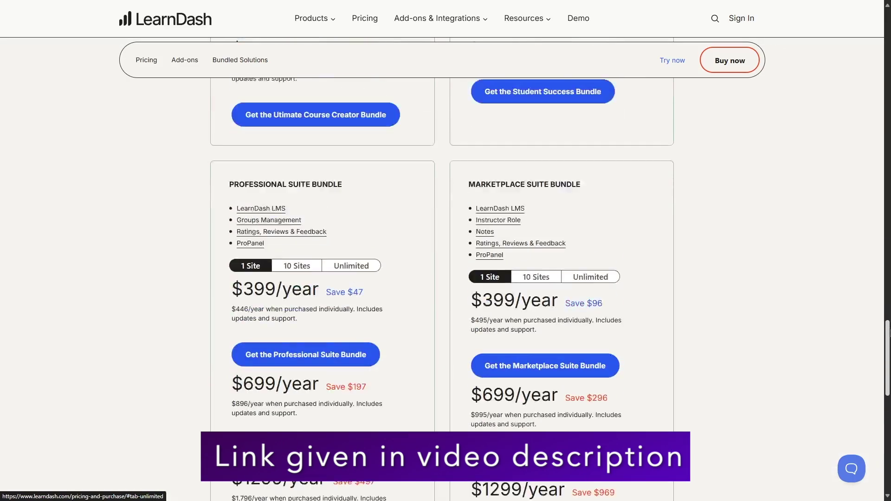
scroll(323, 159, "up", 3)
scroll(323, 158, "down", 1)
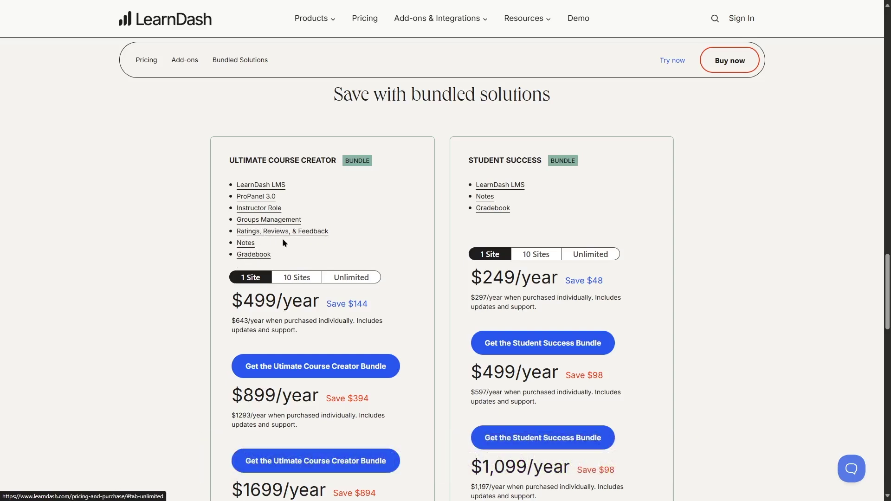
scroll(276, 247, "down", 2)
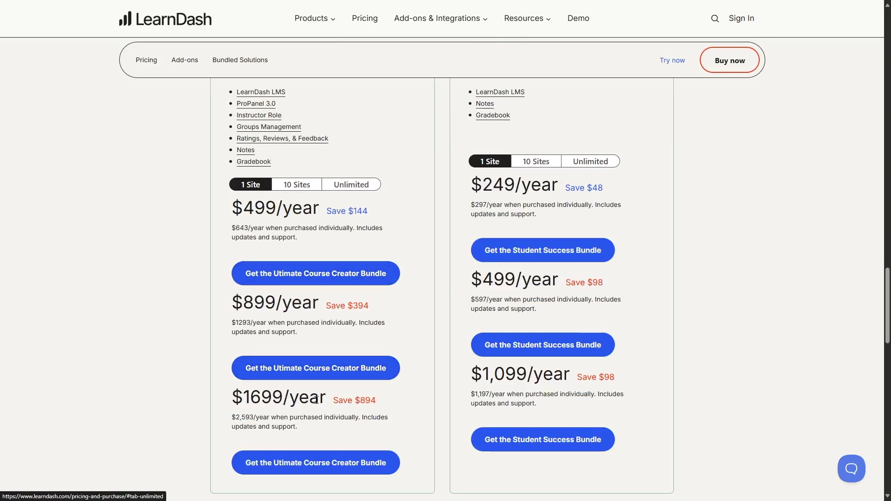
scroll(231, 248, "up", 5)
scroll(241, 246, "down", 5)
scroll(260, 232, "up", 1)
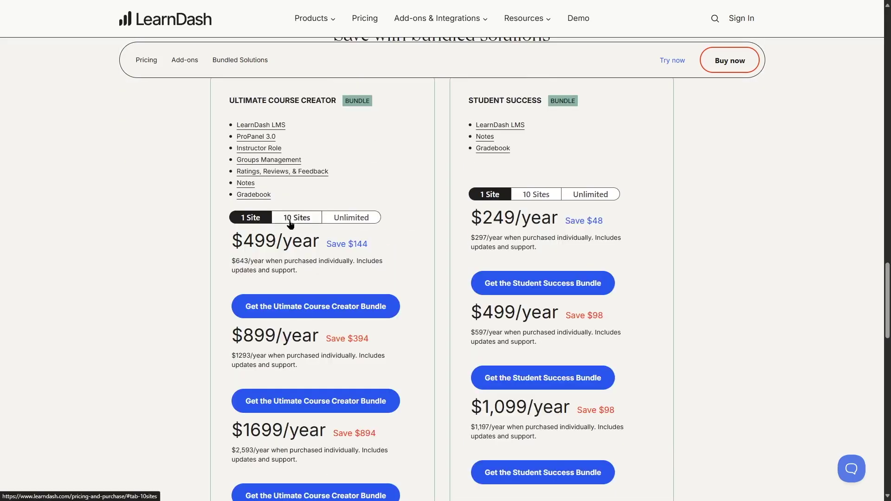
scroll(342, 229, "down", 7)
scroll(342, 229, "up", 7)
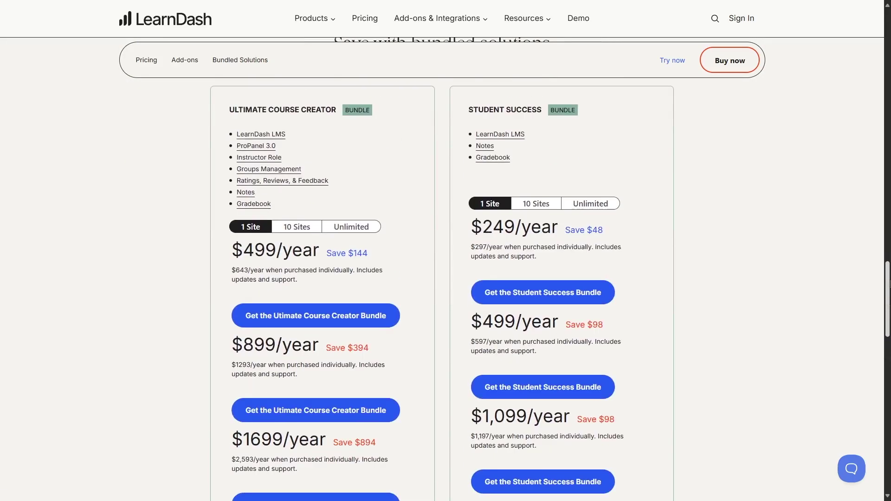
scroll(446, 270, "down", 10)
scroll(446, 270, "down", 4)
scroll(446, 269, "up", 2)
scroll(446, 269, "up", 15)
scroll(446, 270, "up", 6)
scroll(446, 269, "up", 5)
scroll(445, 270, "up", 10)
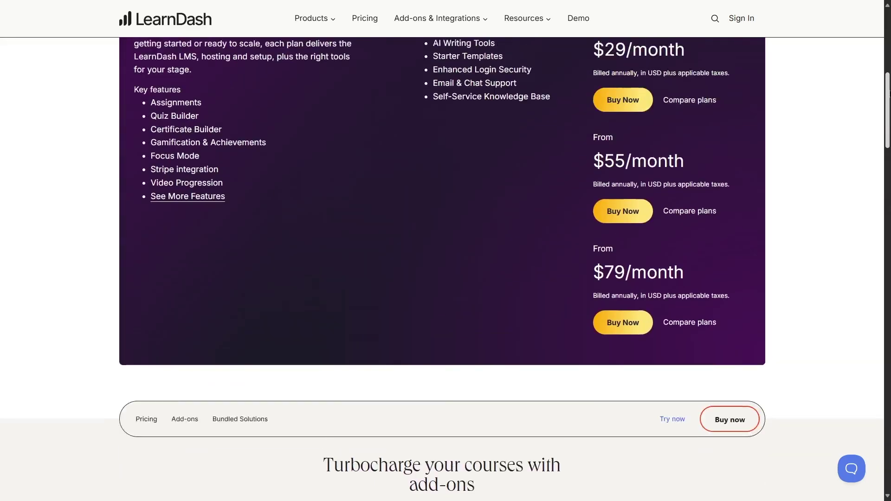